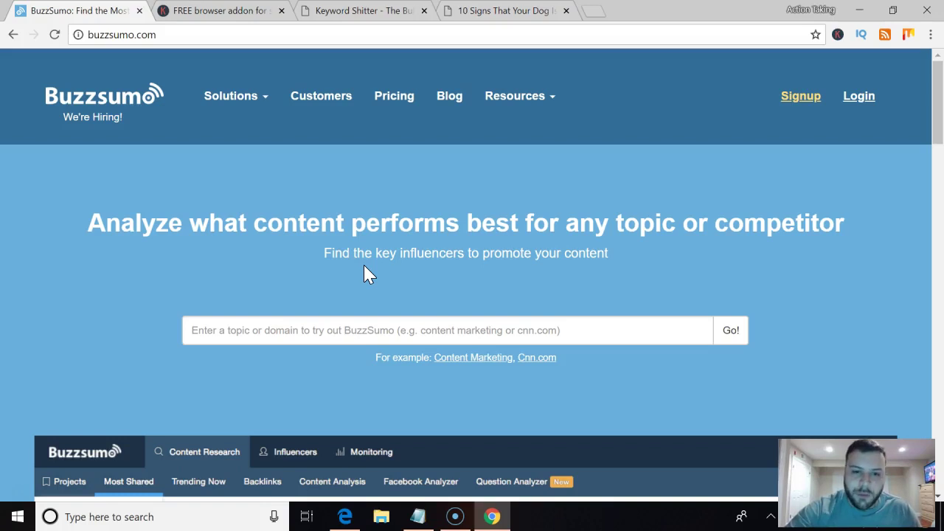
Step: Search Buzzsumo for the topic 'dogs'
left_click(335, 330)
type("dogs")
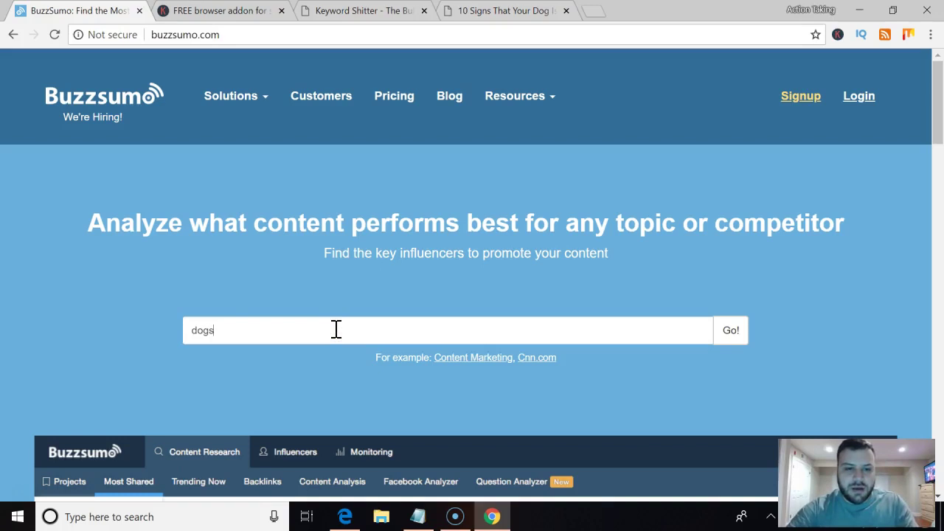
key("BackSpace")
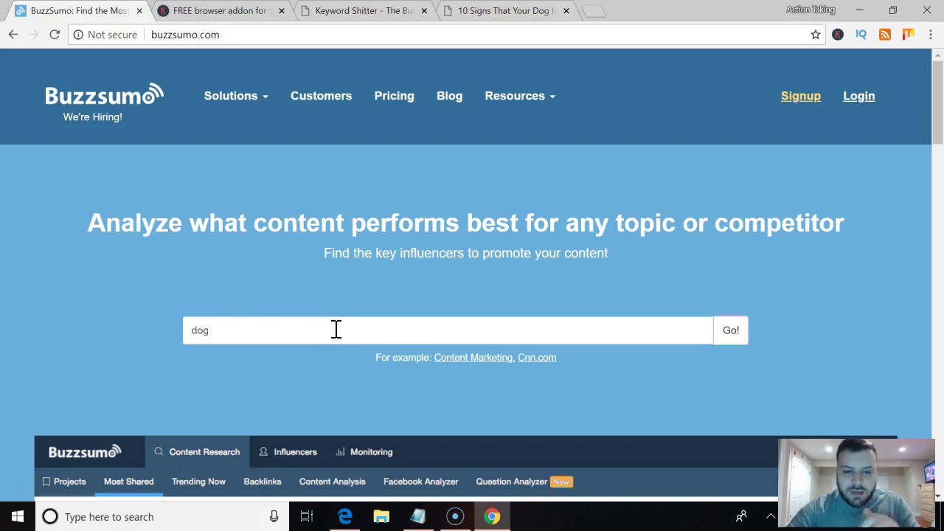
key("Return")
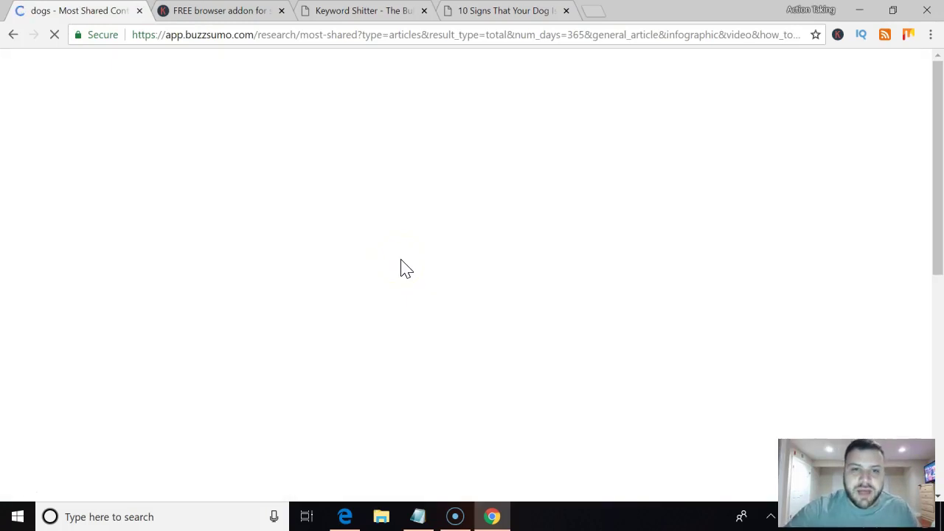
Step: Scroll through the Most Shared dog articles, led by the 2.1M-engagement petition article
scroll(404, 268, "down", 3)
scroll(404, 268, "up", 2)
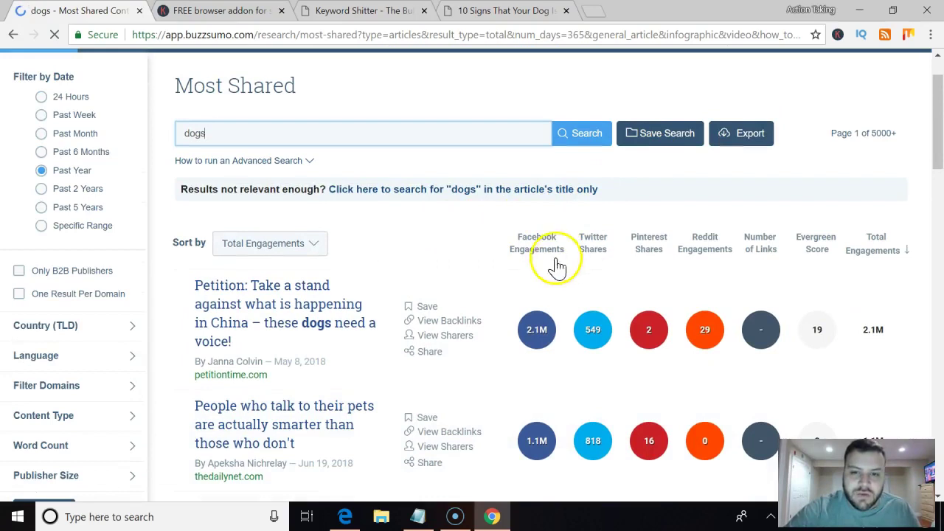
scroll(365, 391, "down", 2)
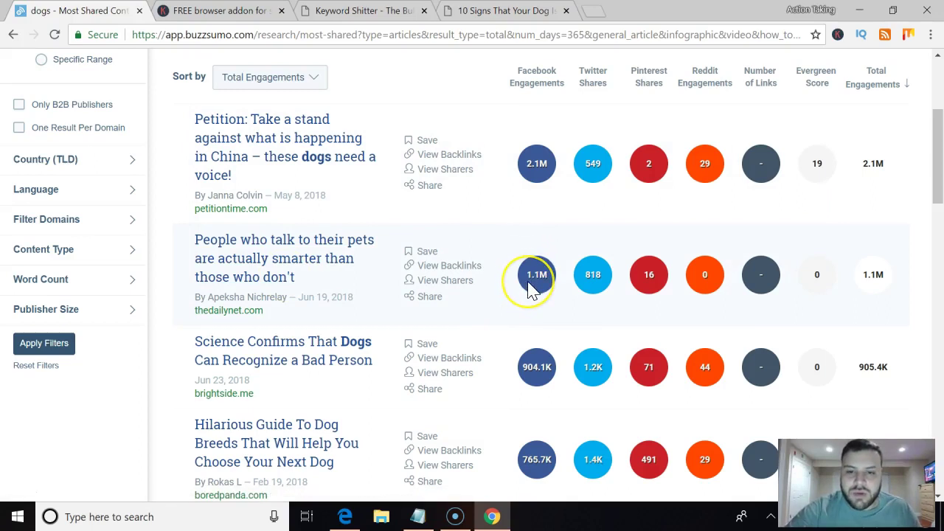
scroll(530, 289, "down", 3)
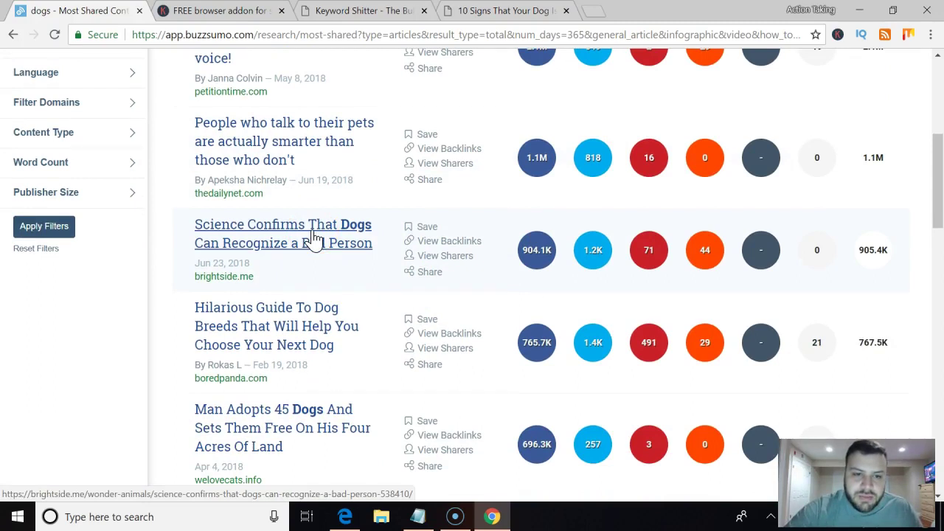
scroll(313, 237, "down", 1)
scroll(314, 239, "up", 1)
Step: Keep browsing the past-year dog articles ranked by total engagements
left_click(535, 236)
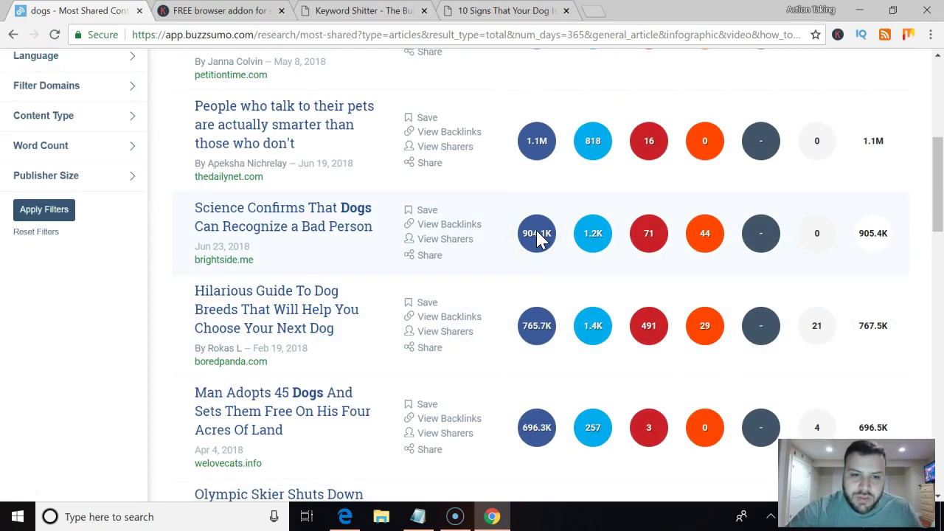
left_click(348, 320)
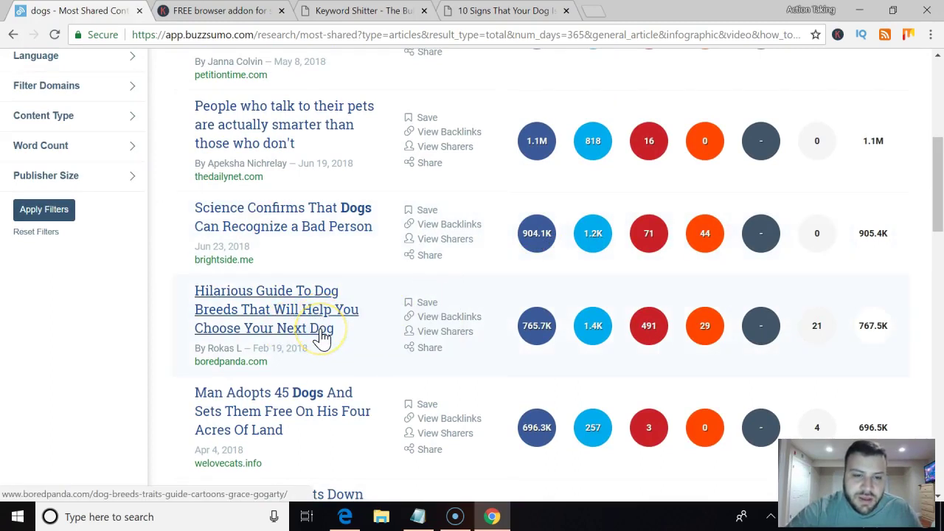
scroll(321, 338, "down", 2)
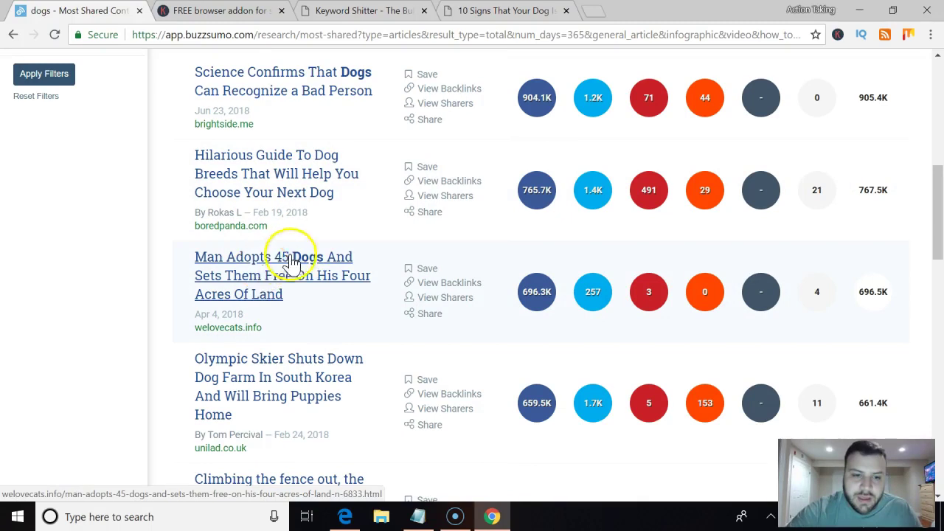
scroll(295, 256, "down", 2)
scroll(295, 256, "down", 1)
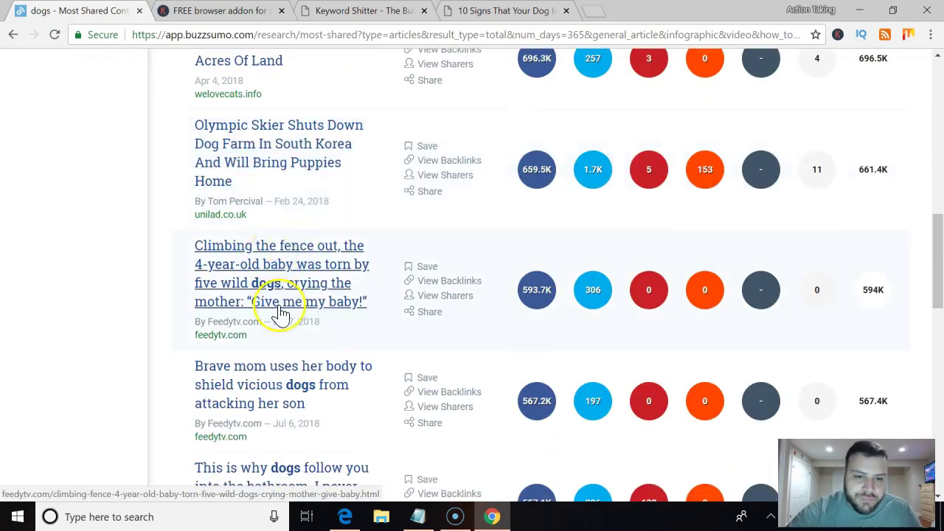
scroll(280, 312, "down", 2)
scroll(280, 313, "down", 2)
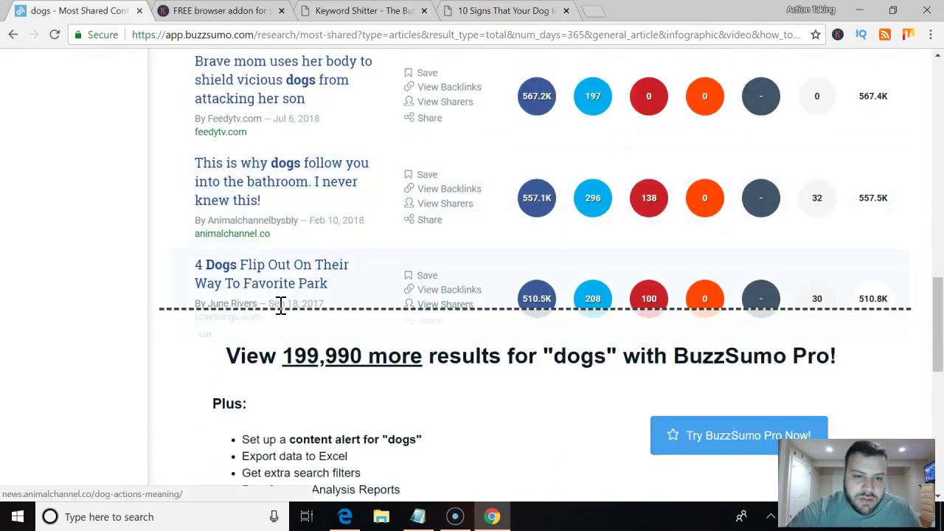
scroll(282, 313, "up", 8)
scroll(284, 313, "up", 4)
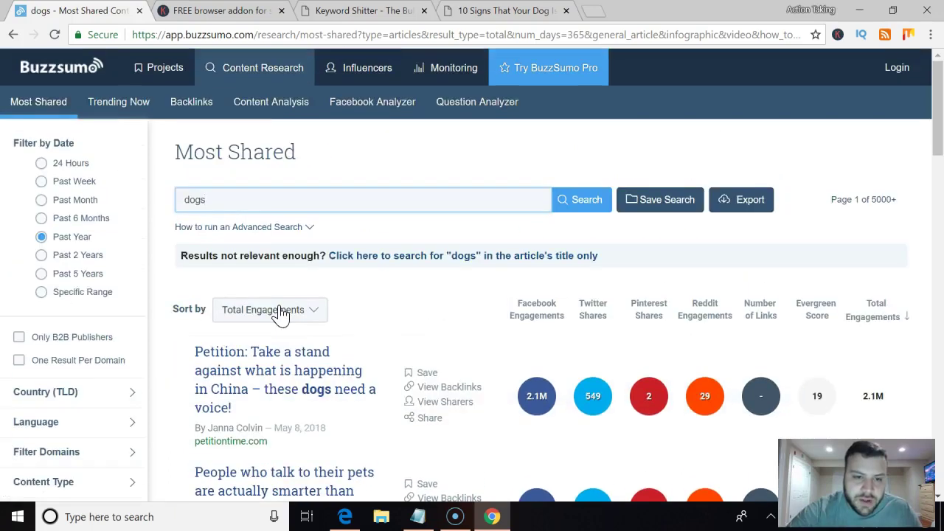
scroll(285, 312, "down", 2)
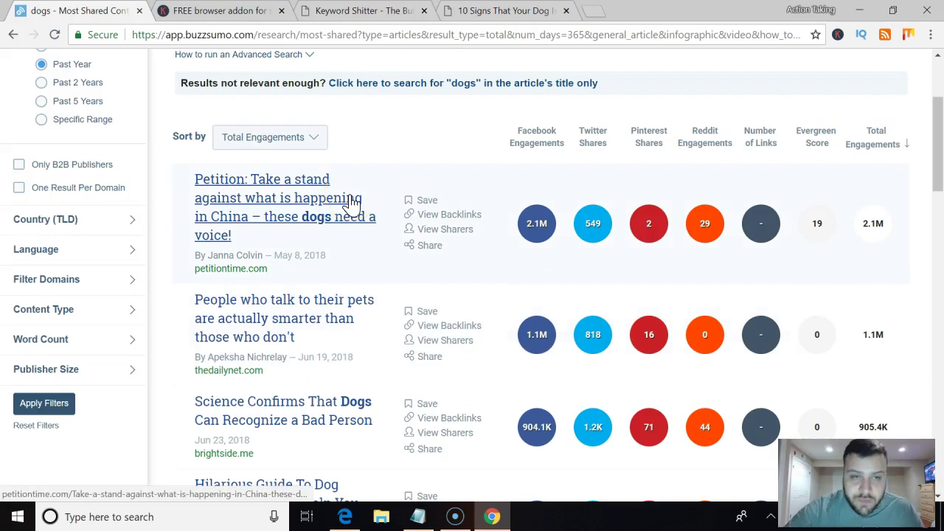
left_click(251, 13)
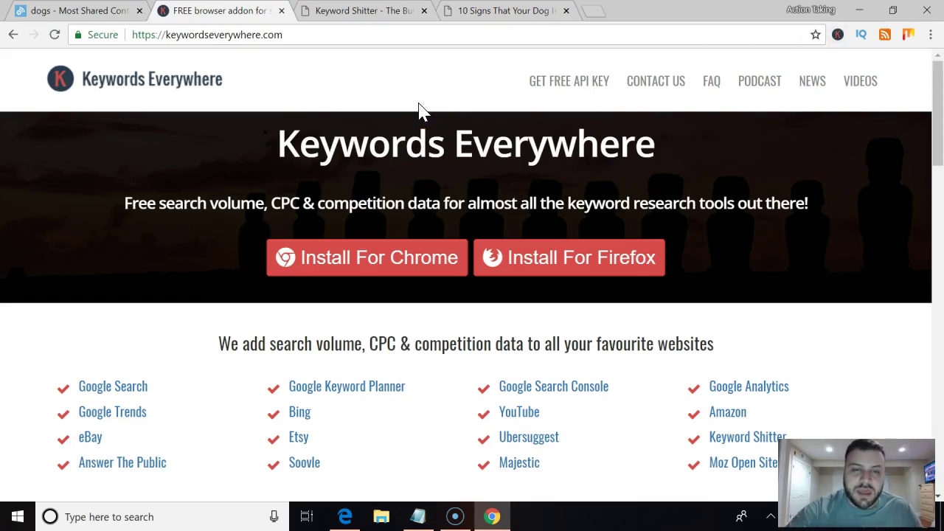
key("ctrl+shift+Tab")
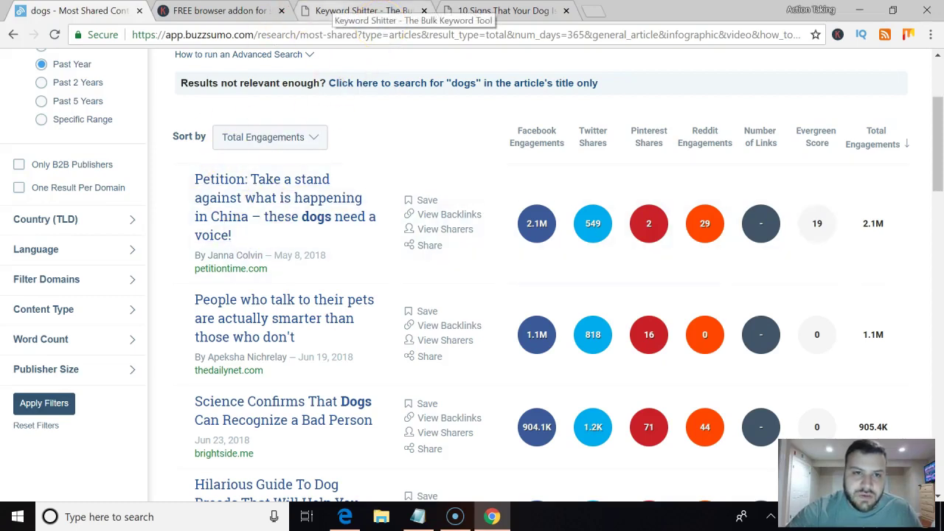
Step: Enter 'should i talk to my dog' as the Keyword Shitter seed phrase
left_click(347, 10)
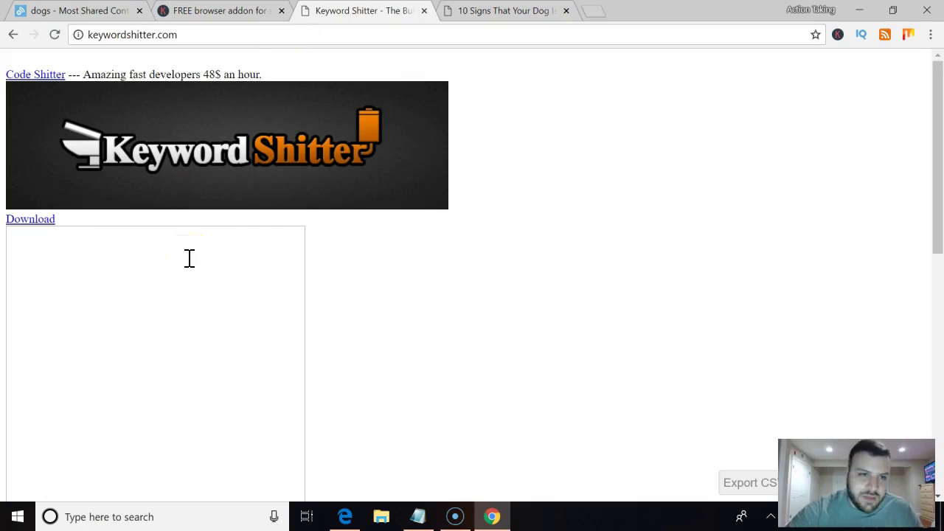
left_click(225, 10)
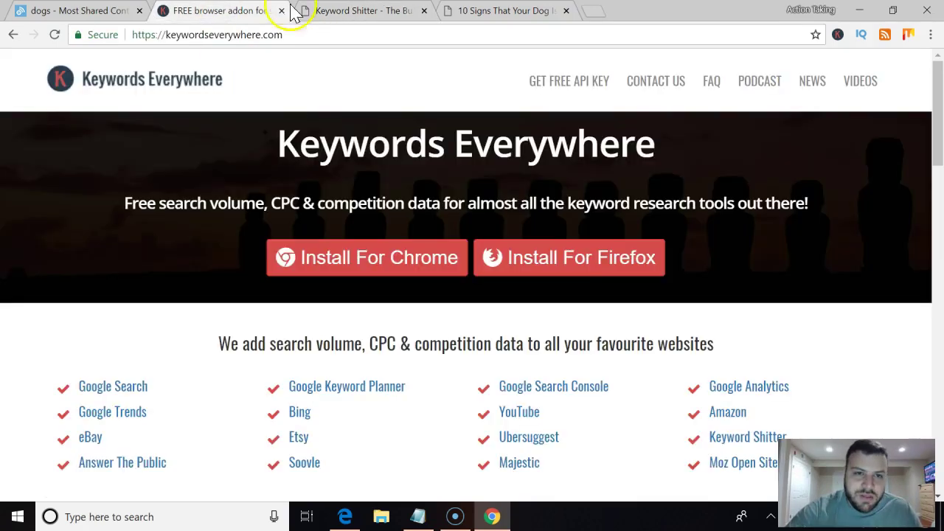
left_click(329, 16)
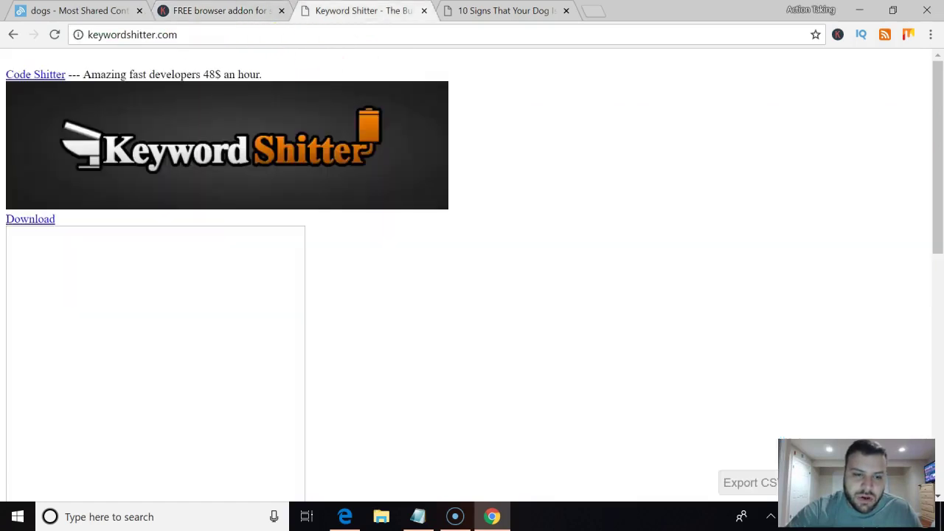
left_click(103, 385)
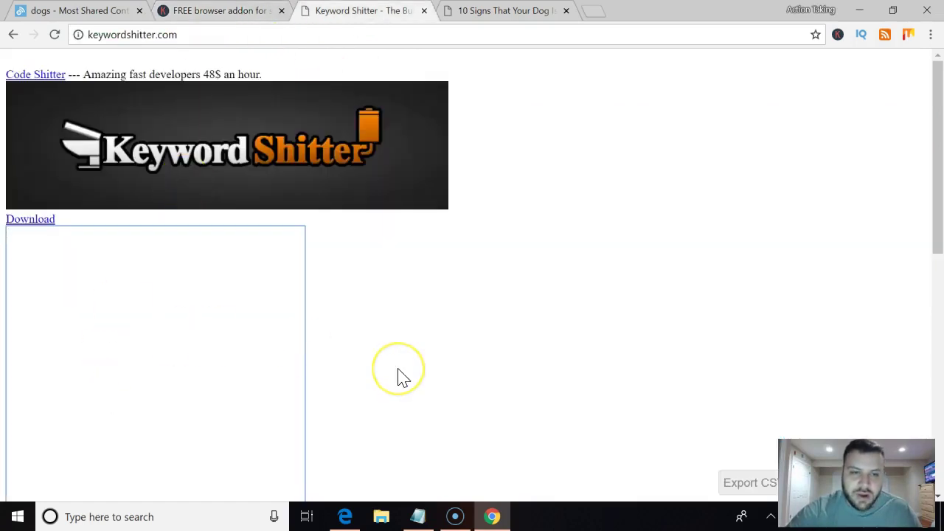
type("should ")
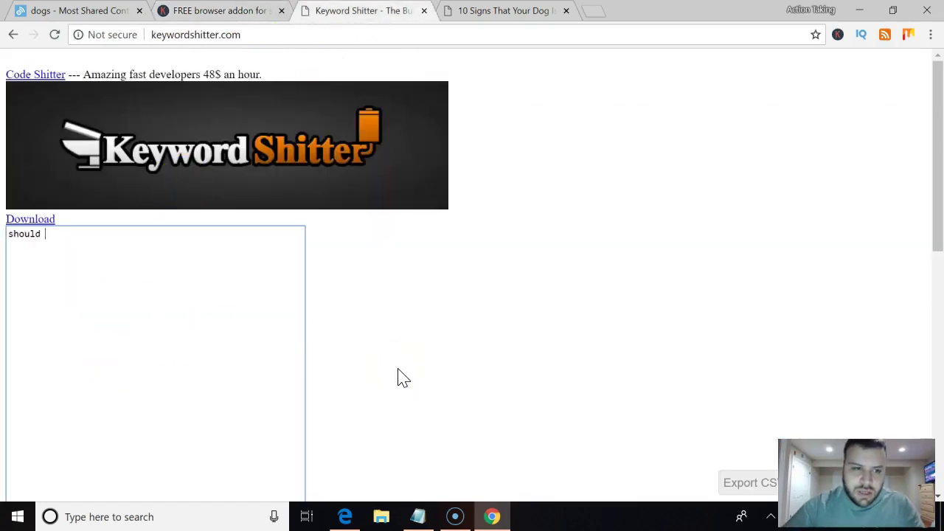
type("i talk to my dog")
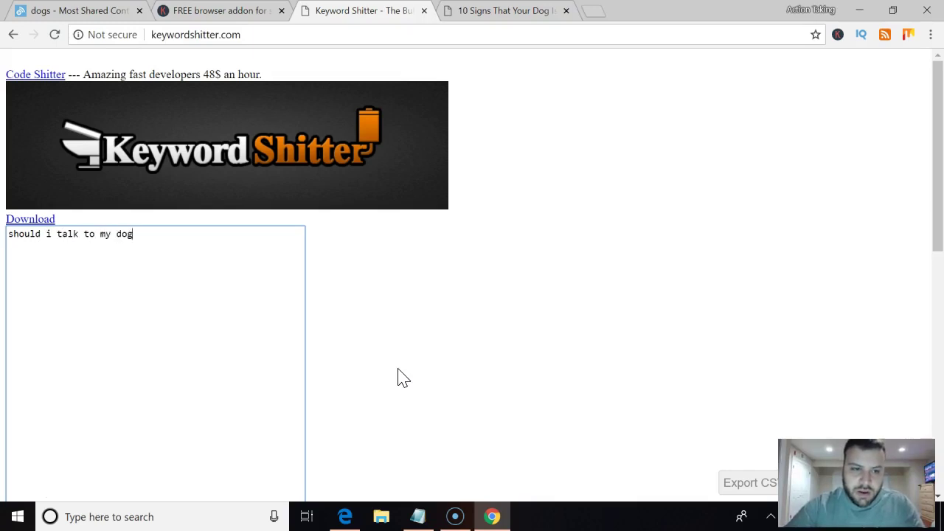
Step: Generate suggestions and view the first results with monthly volume and CPC
scroll(398, 370, "down", 4)
scroll(398, 371, "up", 2)
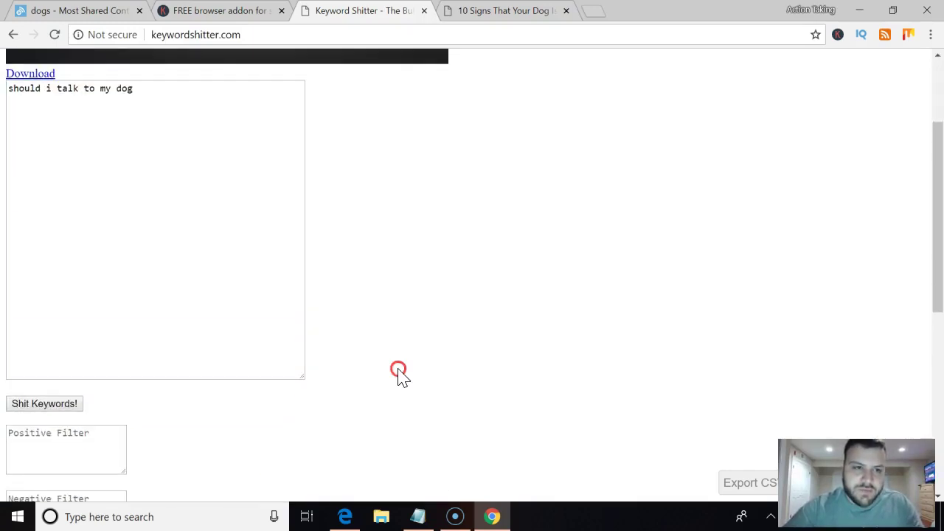
right_click(398, 370)
left_click(44, 403)
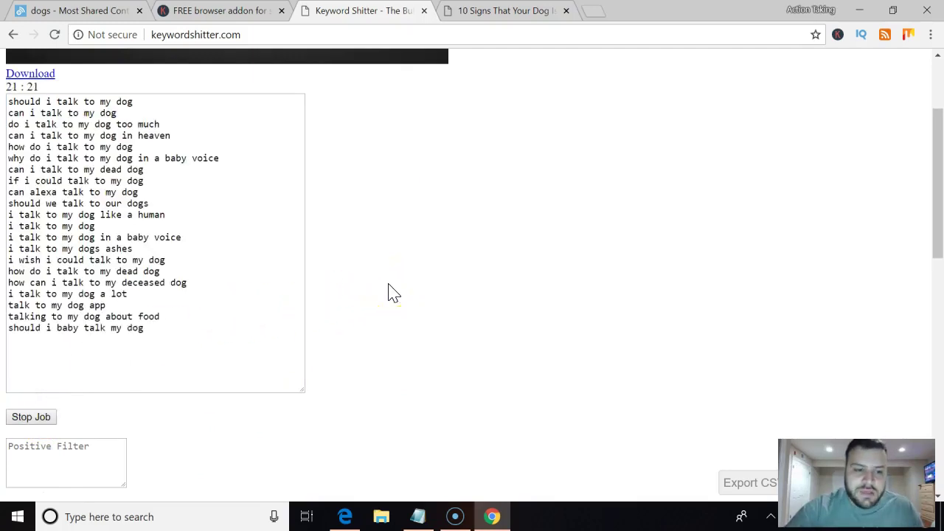
scroll(393, 293, "down", 5)
scroll(393, 293, "up", 5)
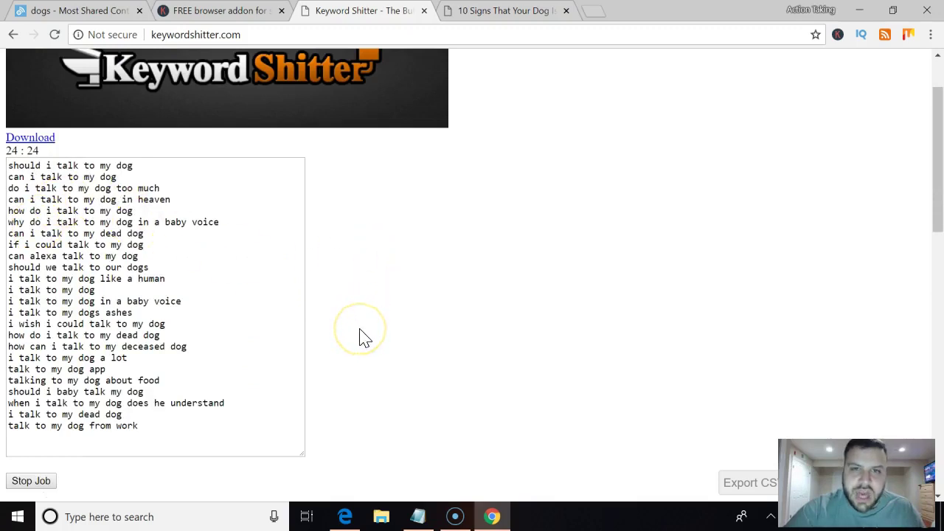
Step: Review the 'should i talk to my dog' suggestions, marking the first keyword's $0.03 CPC
scroll(360, 330, "down", 3)
scroll(364, 338, "down", 4)
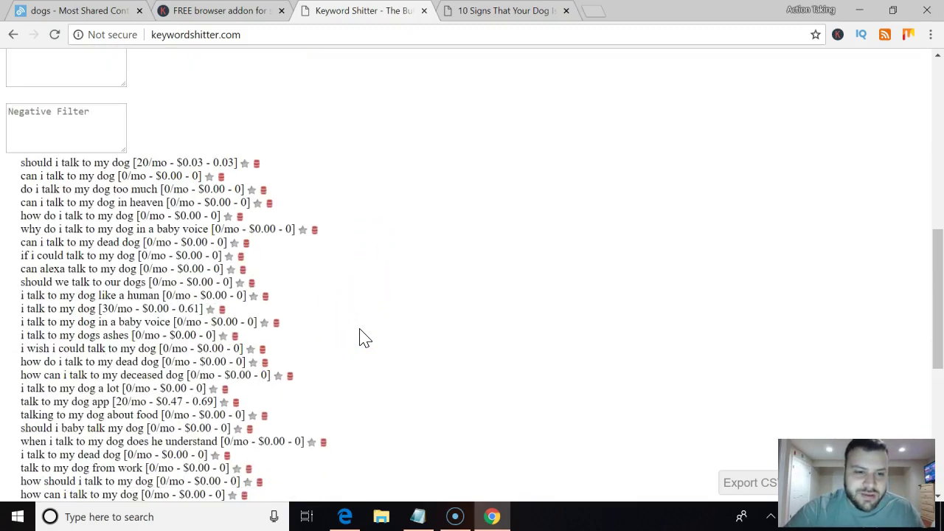
scroll(365, 338, "down", 3)
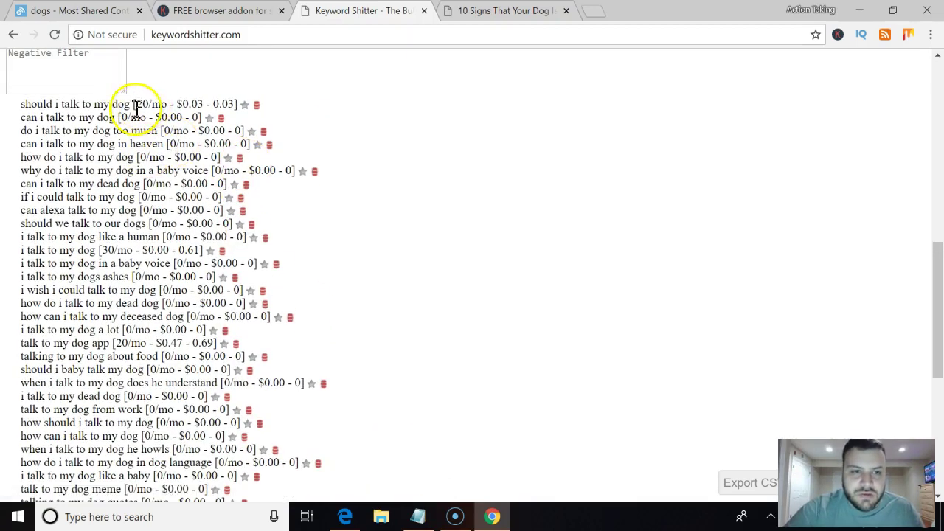
left_click_drag(179, 103, 205, 103)
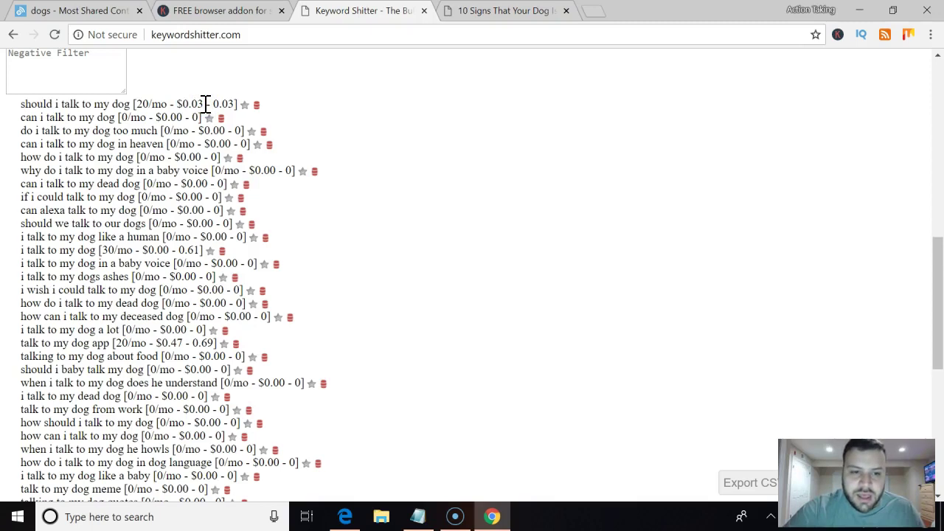
scroll(221, 59, "down", 1)
scroll(251, 258, "down", 3)
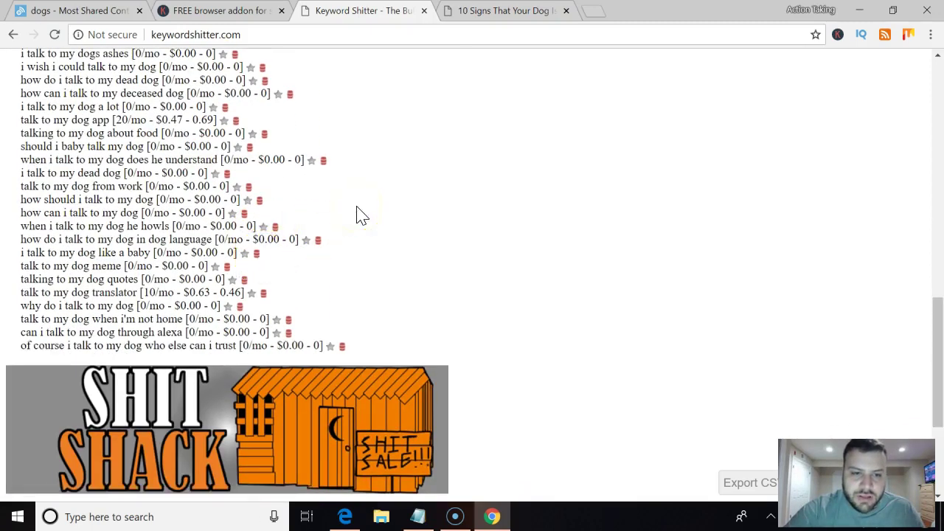
scroll(361, 214, "up", 4)
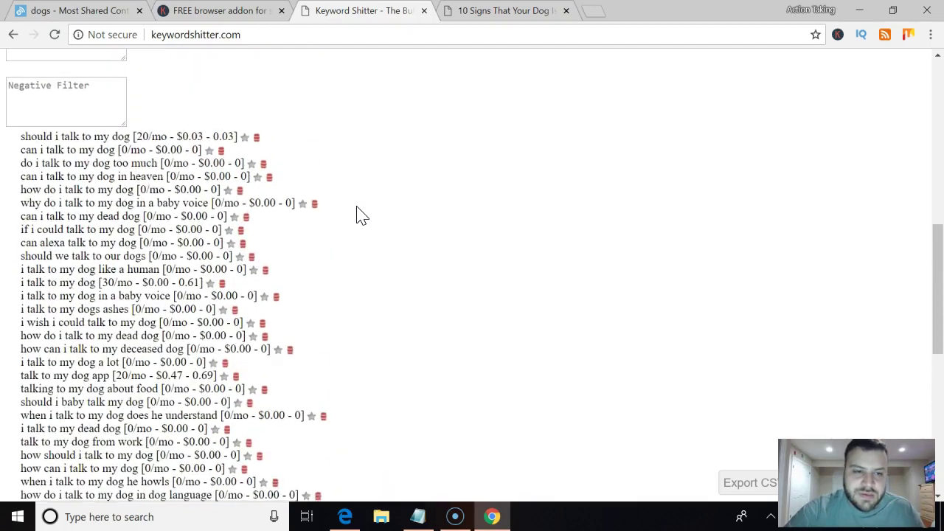
scroll(361, 215, "down", 3)
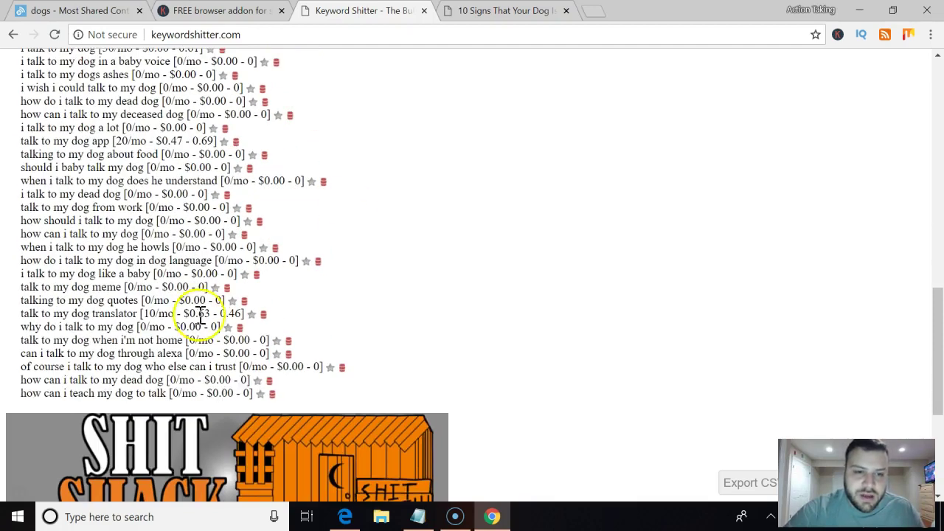
Step: Scroll the remaining results, then stop the job and dismiss the Stopped alert
scroll(299, 279, "up", 1)
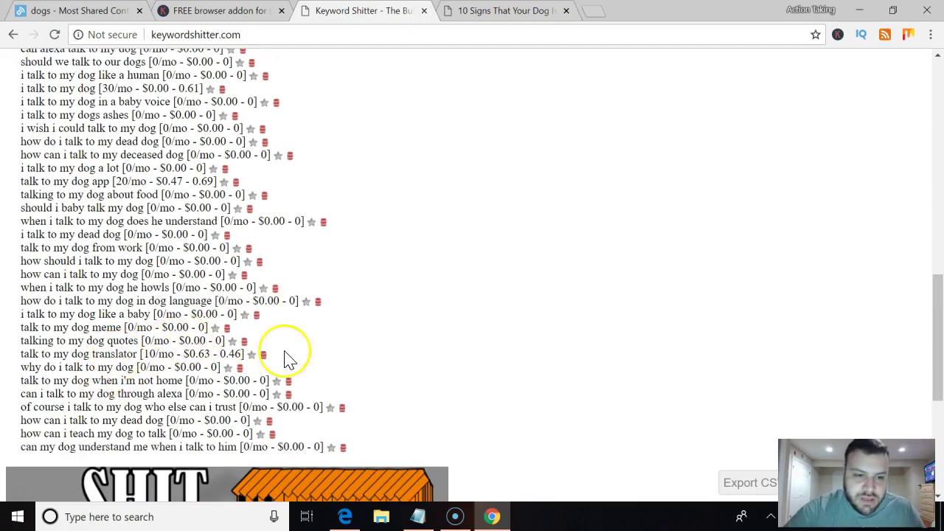
scroll(285, 359, "up", 10)
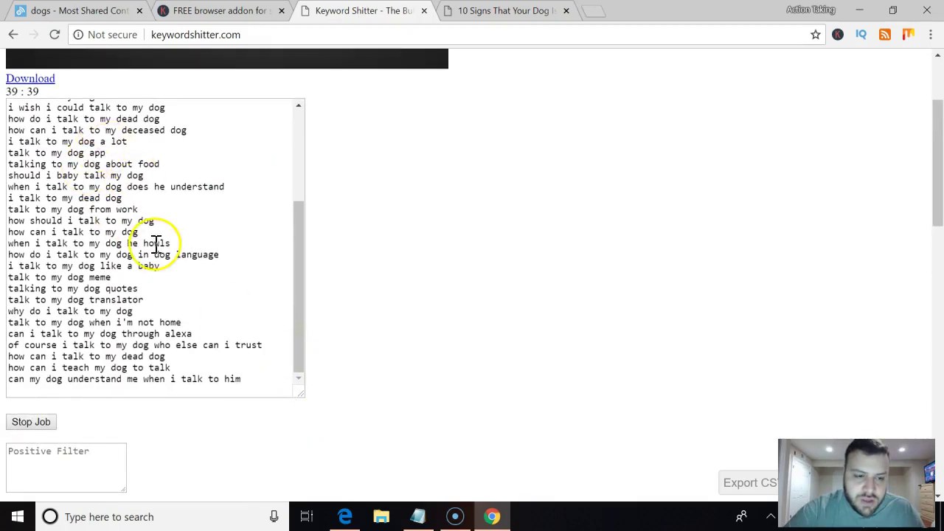
scroll(157, 248, "down", 10)
scroll(156, 246, "down", 3)
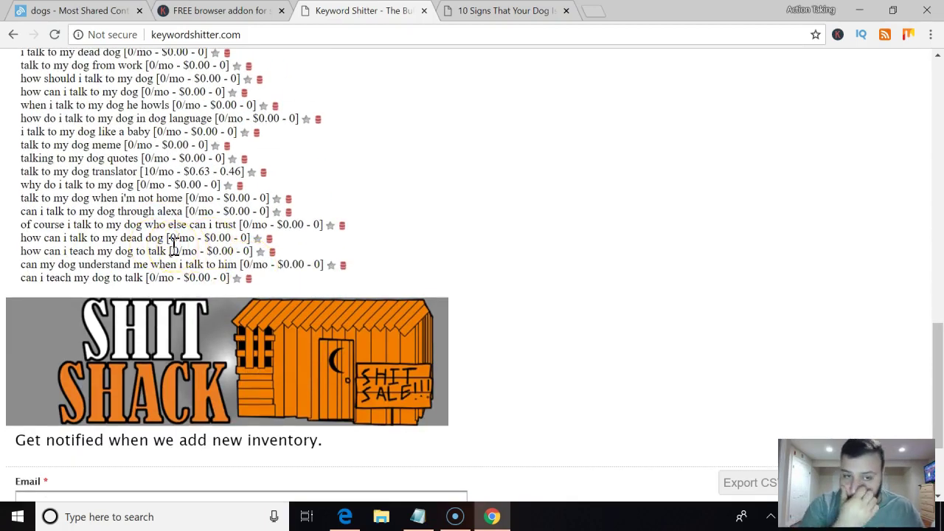
scroll(171, 243, "up", 15)
scroll(126, 270, "down", 3)
scroll(332, 366, "down", 8)
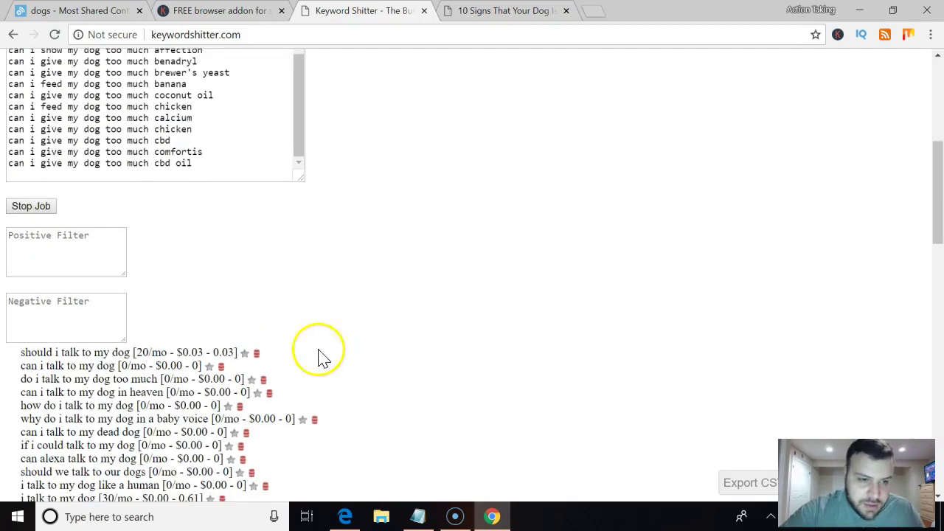
left_click(30, 208)
left_click(601, 120)
Step: Reload keywordshitter.com to get a fresh page
left_click(291, 33)
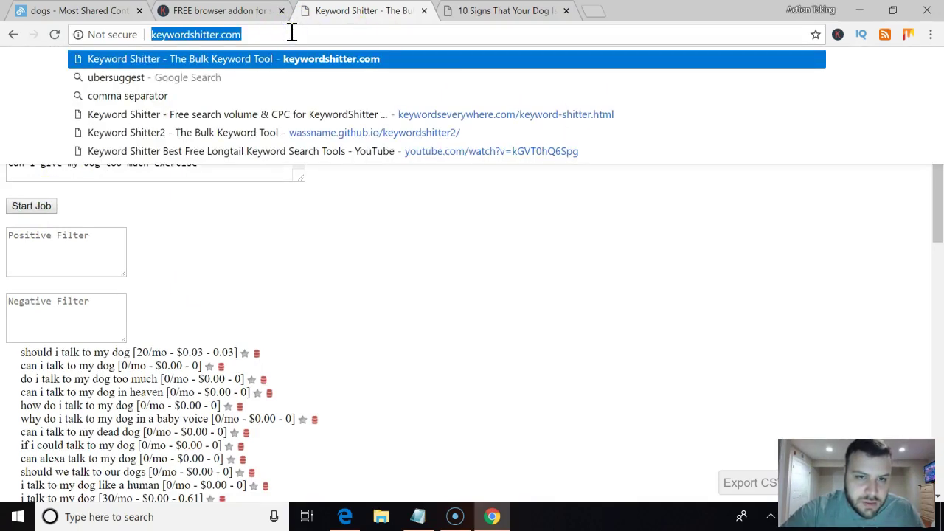
key("Return")
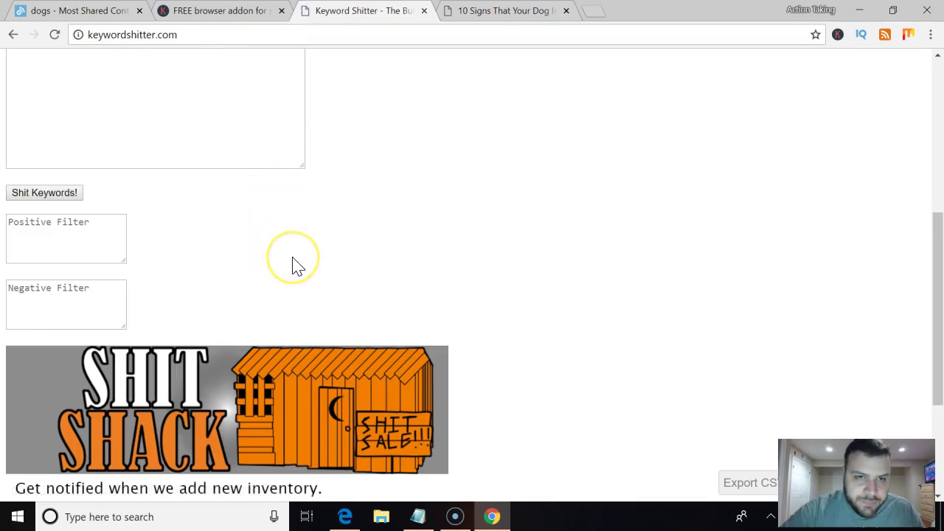
scroll(166, 232, "up", 3)
Step: Enter the seed 'talking to dogs' and generate keyword suggestions
left_click(147, 230)
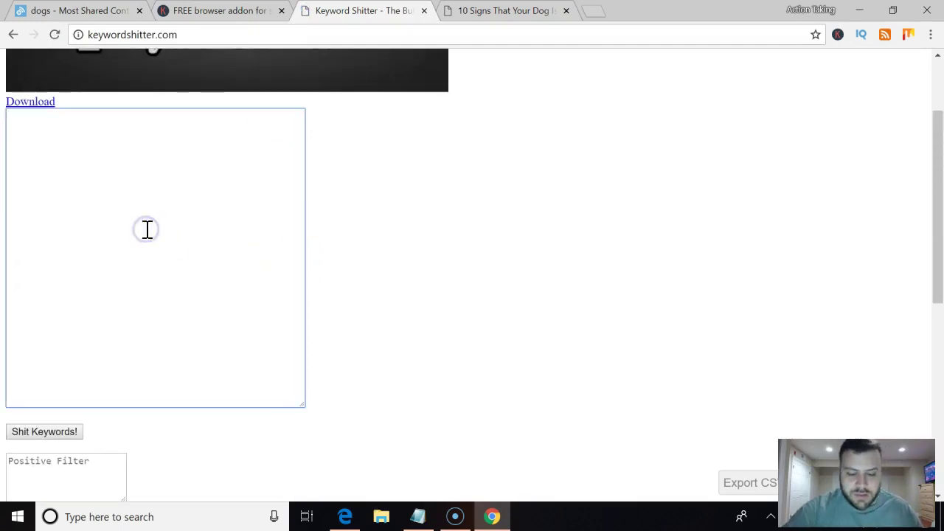
type("talking to your dog")
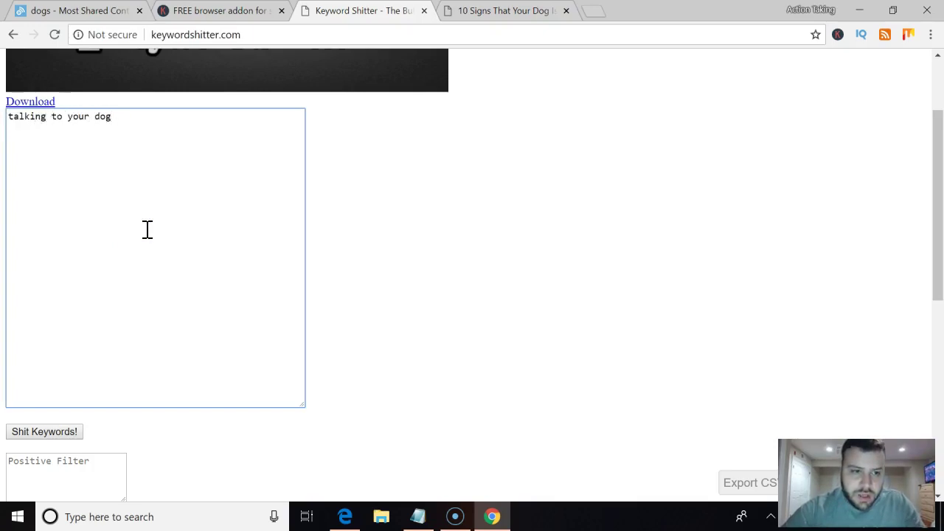
scroll(147, 230, "down", 2)
scroll(122, 214, "up", 2)
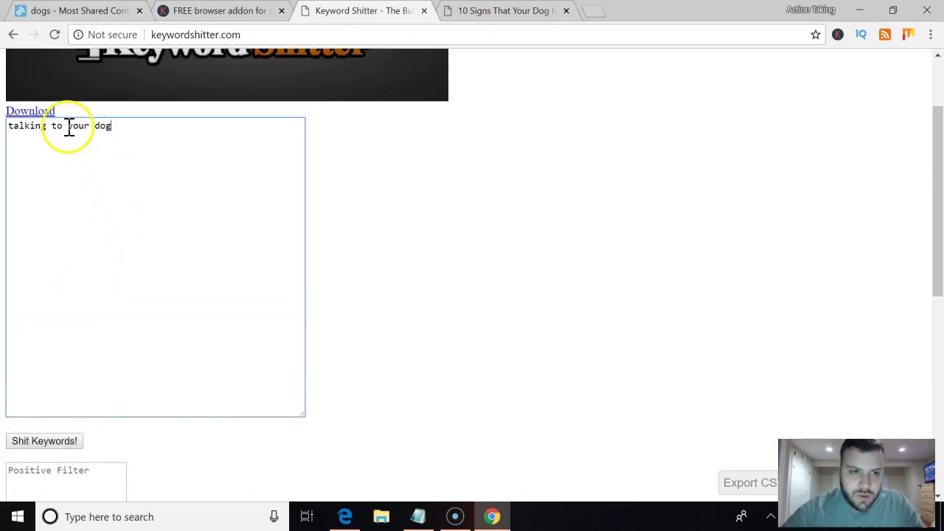
left_click_drag(69, 126, 288, 133)
type("do")
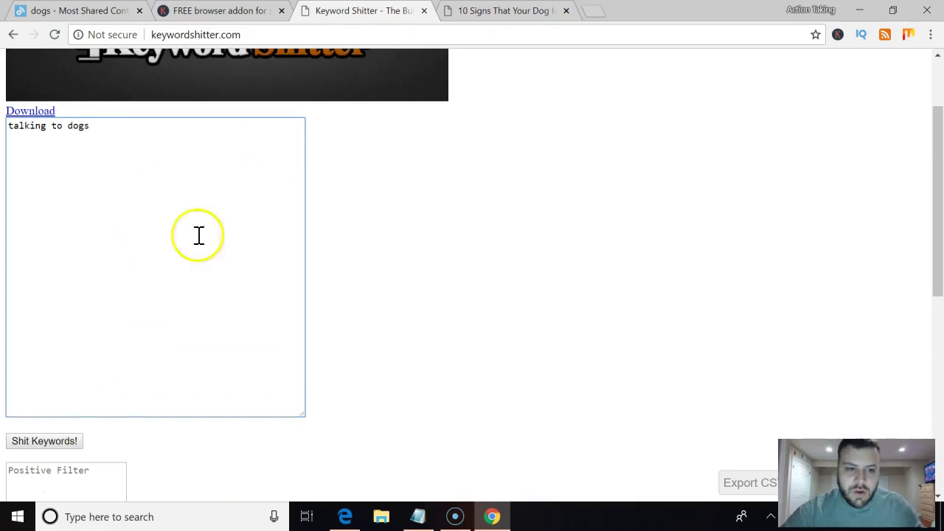
left_click(55, 446)
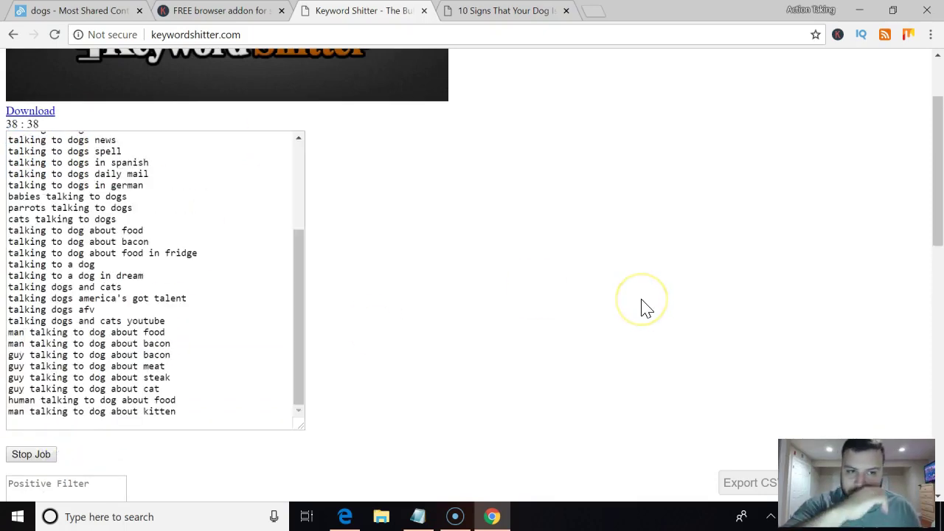
scroll(641, 306, "down", 3)
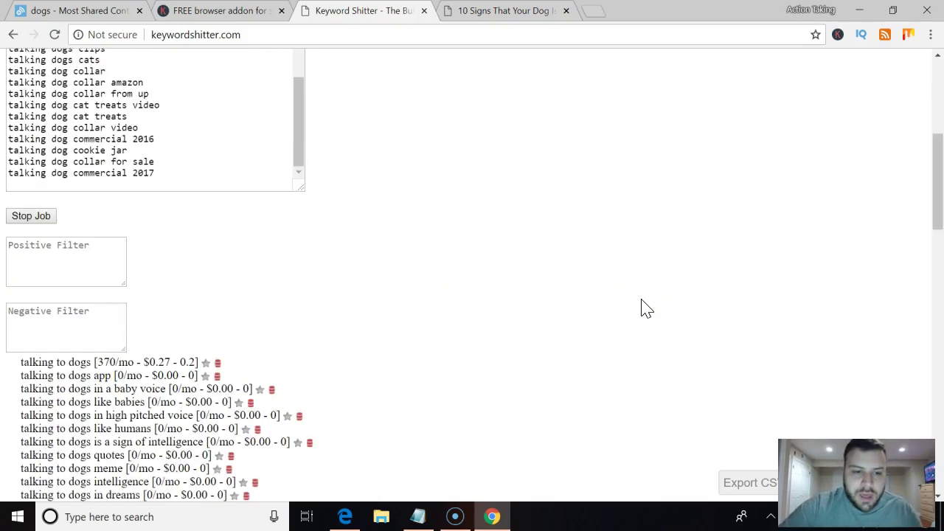
left_click(453, 299)
scroll(454, 299, "down", 2)
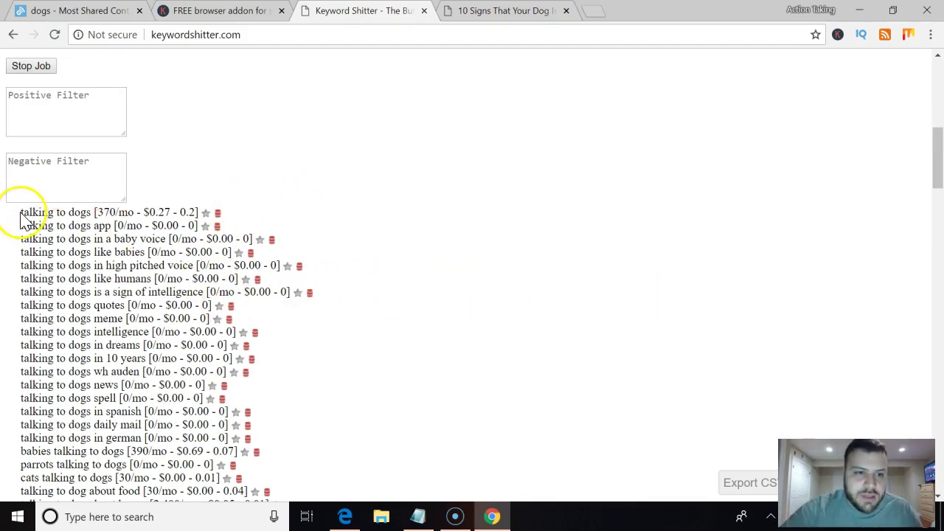
left_click_drag(23, 212, 177, 213)
left_click(93, 211)
left_click(172, 213)
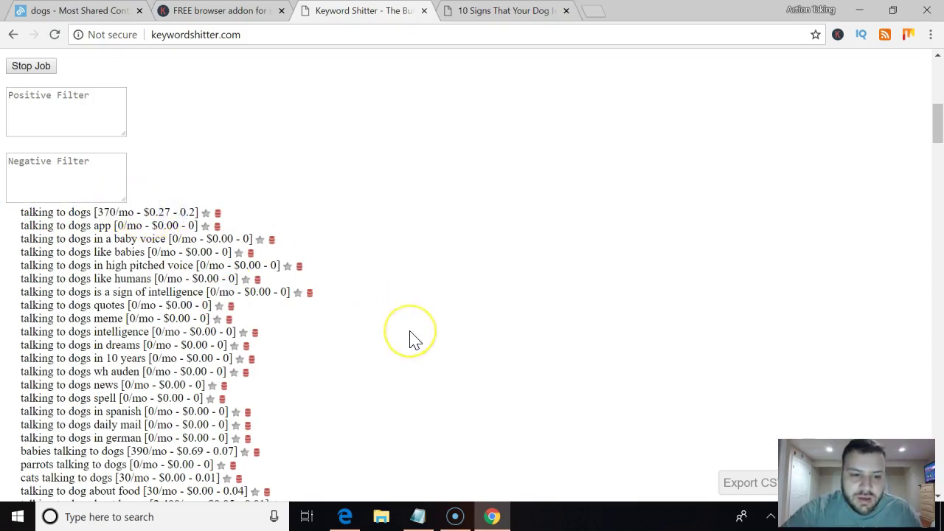
scroll(411, 338, "down", 2)
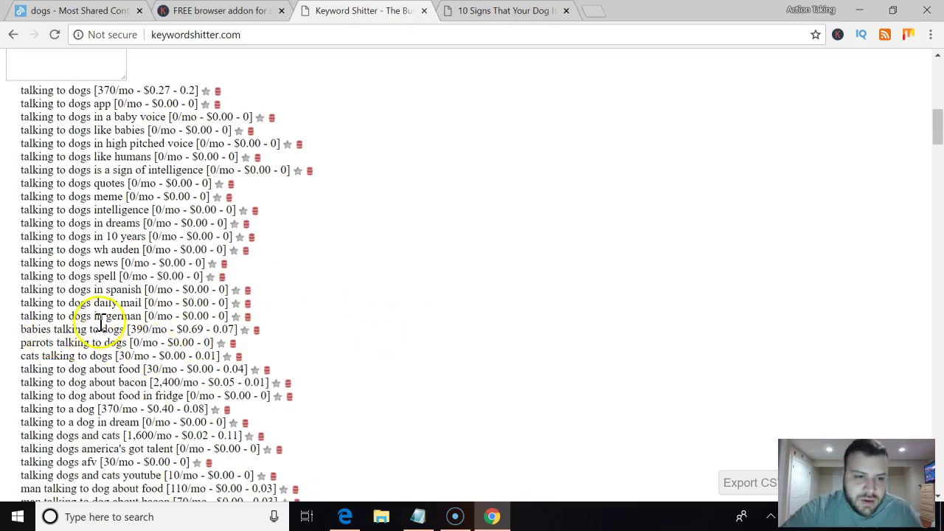
scroll(131, 328, "down", 1)
scroll(131, 328, "down", 1)
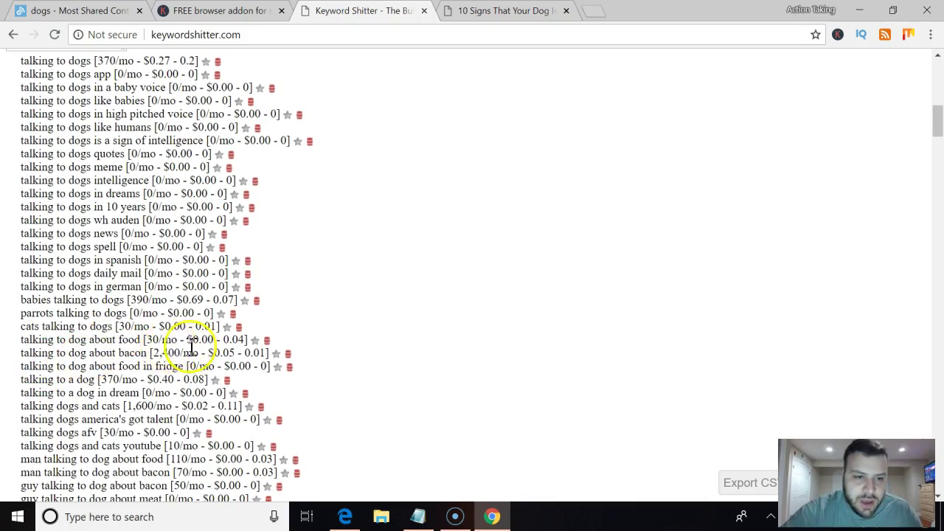
scroll(189, 354, "down", 1)
scroll(189, 355, "down", 1)
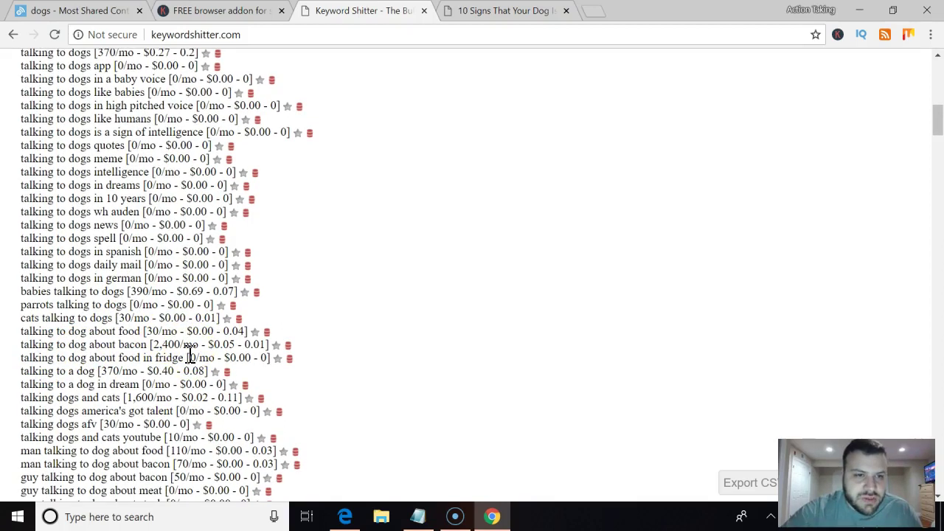
scroll(189, 355, "down", 5)
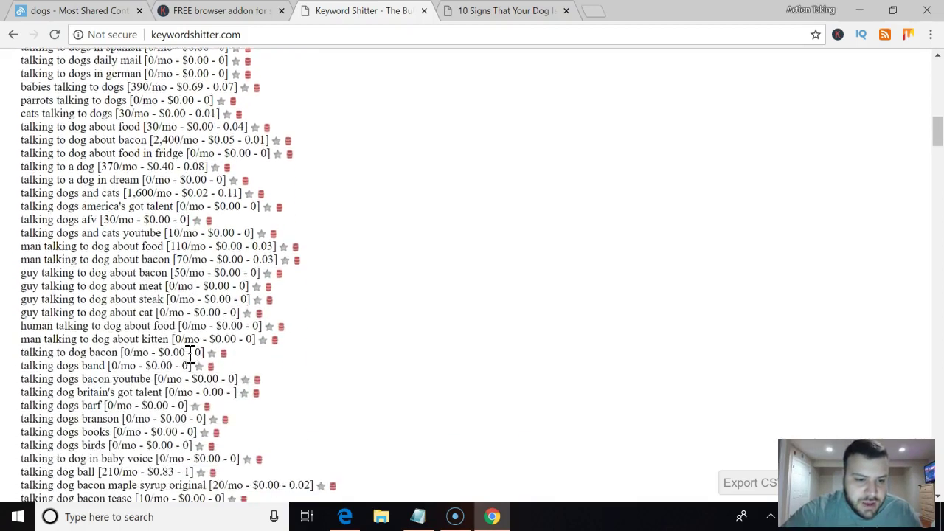
scroll(190, 355, "down", 4)
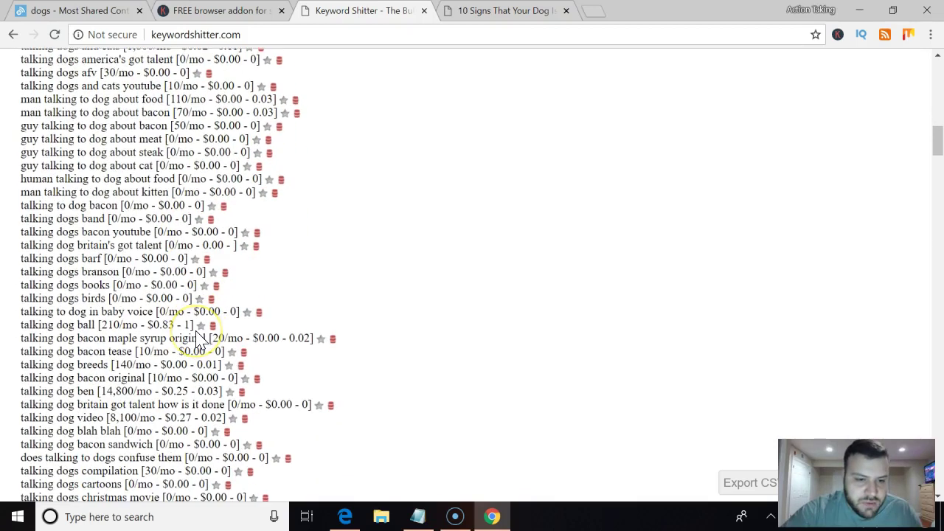
scroll(196, 337, "down", 5)
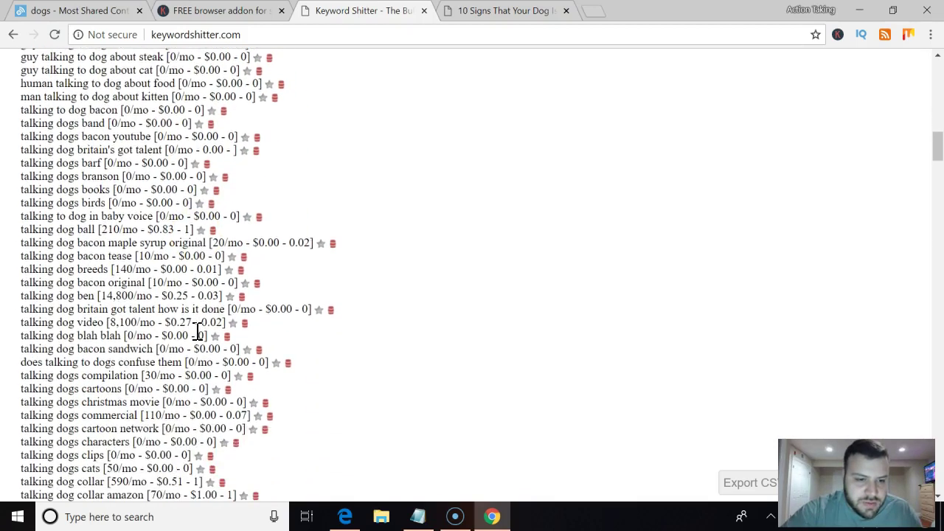
scroll(197, 330, "down", 2)
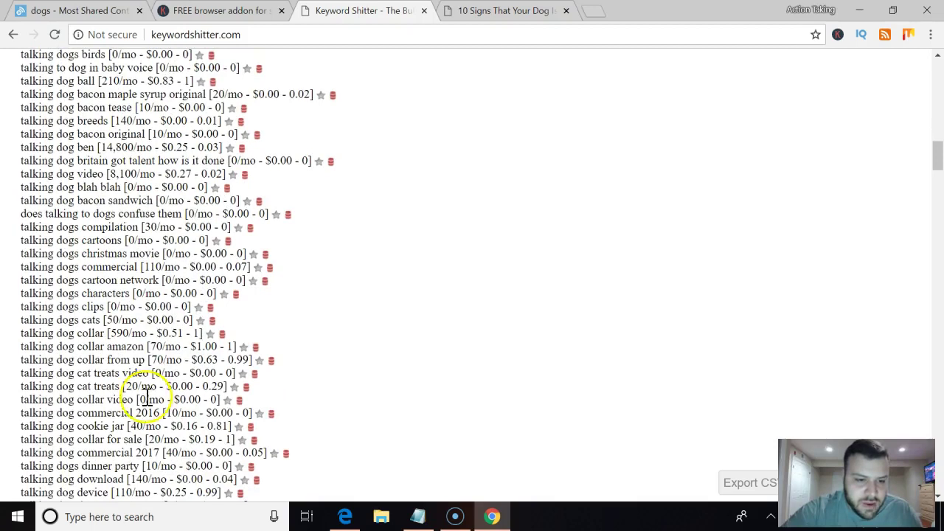
scroll(147, 383, "down", 7)
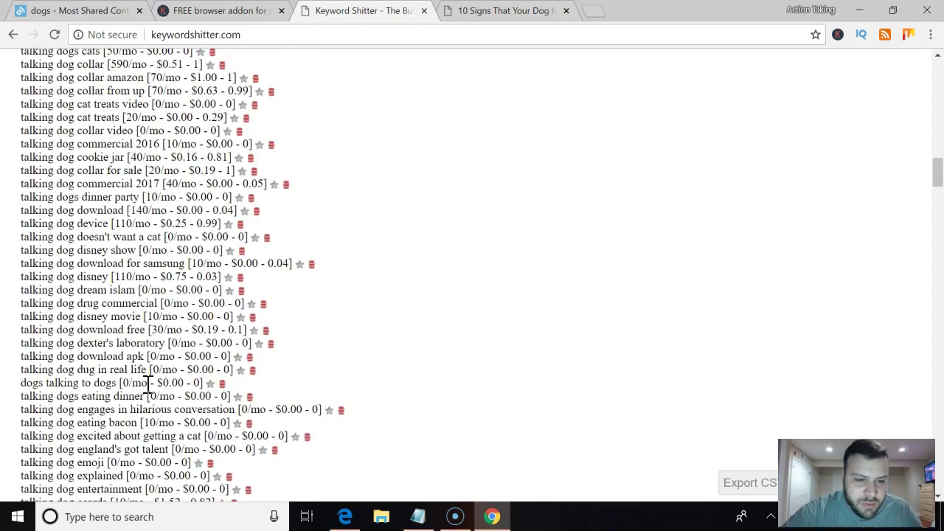
scroll(148, 383, "down", 4)
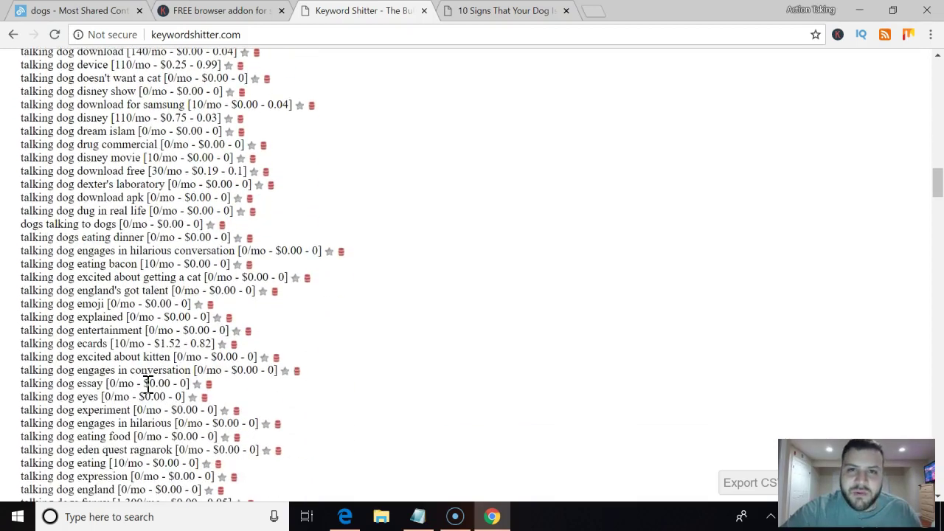
scroll(147, 384, "down", 4)
scroll(147, 384, "up", 14)
scroll(147, 383, "up", 15)
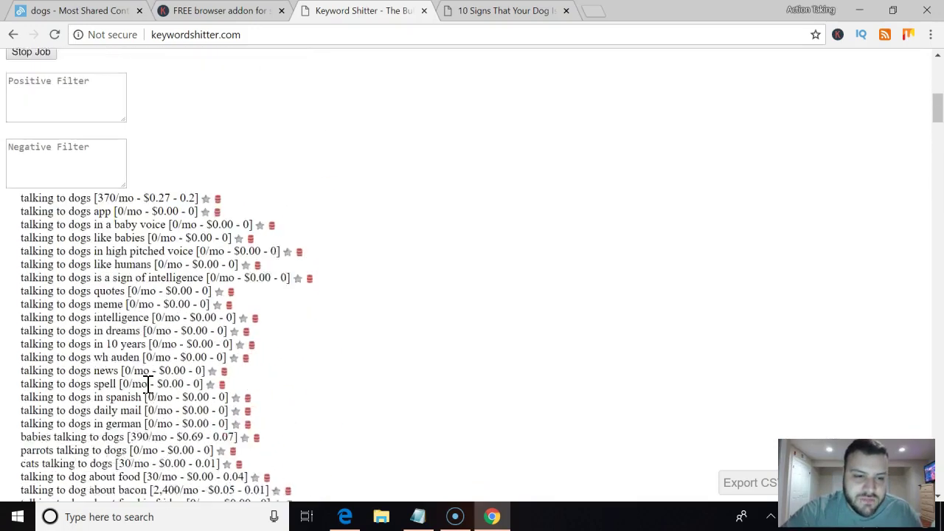
scroll(147, 383, "down", 2)
left_click(166, 346)
scroll(216, 470, "down", 15)
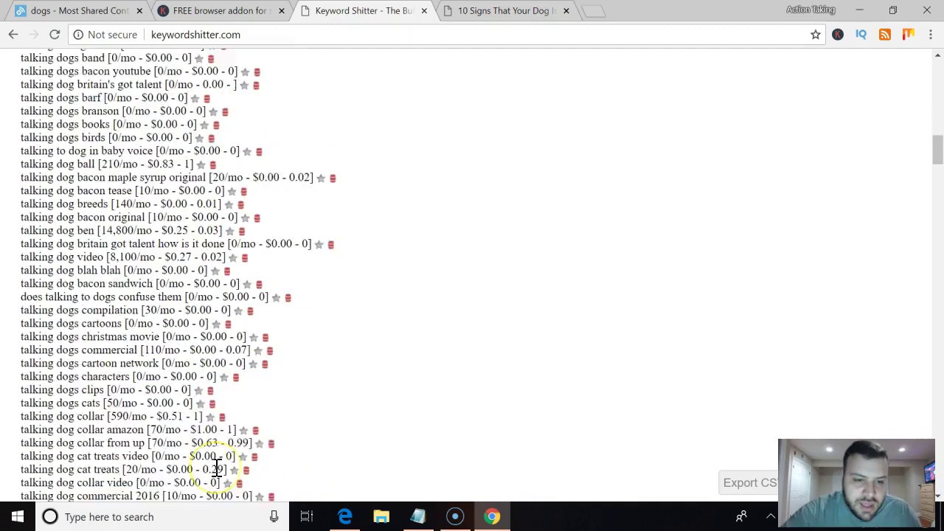
scroll(218, 475, "down", 2)
scroll(216, 472, "down", 5)
left_click(125, 256)
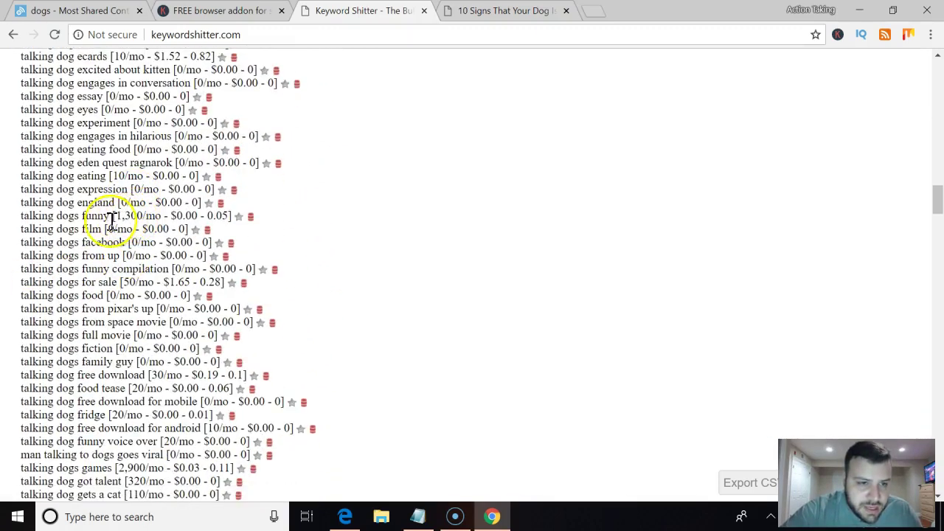
scroll(263, 381, "down", 2)
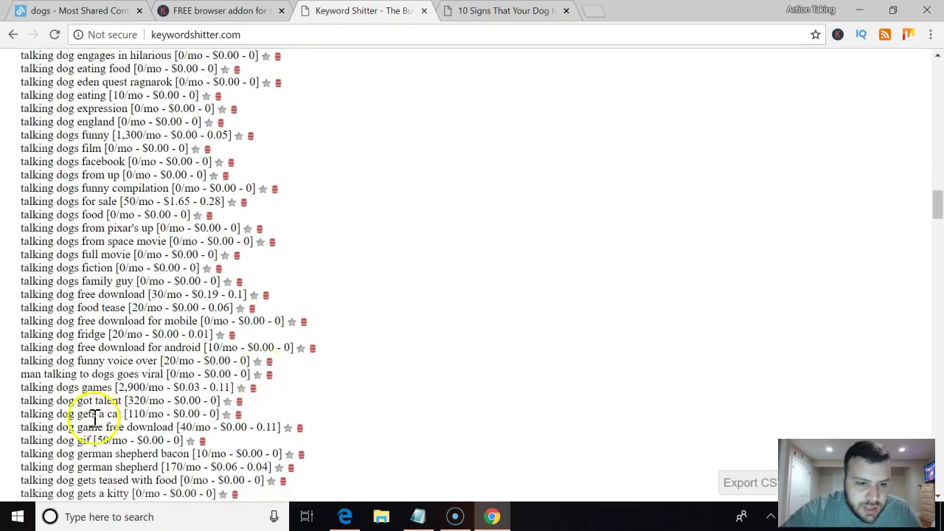
scroll(144, 384, "down", 5)
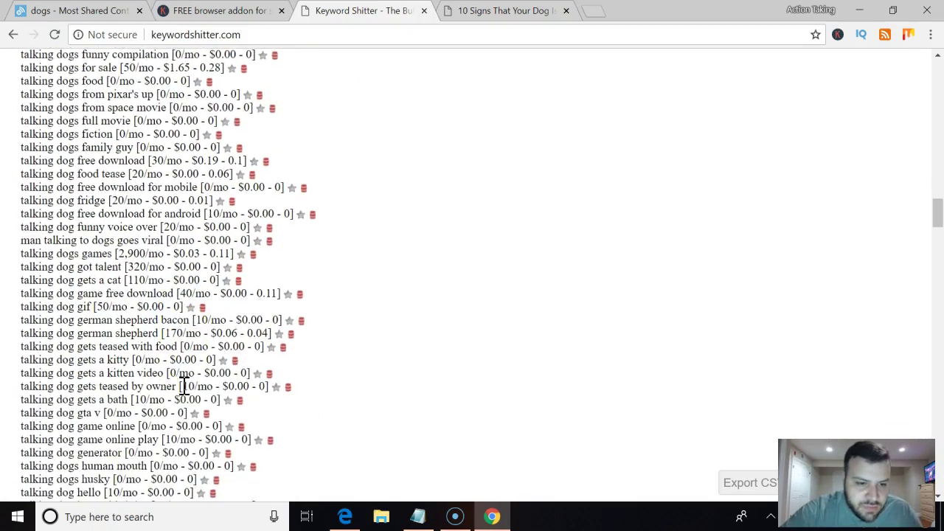
scroll(184, 387, "up", 15)
left_click(118, 258)
Step: Reload Keyword Shitter and generate ideas for the seed 'talking to your dog'
left_click(199, 33)
key("Return")
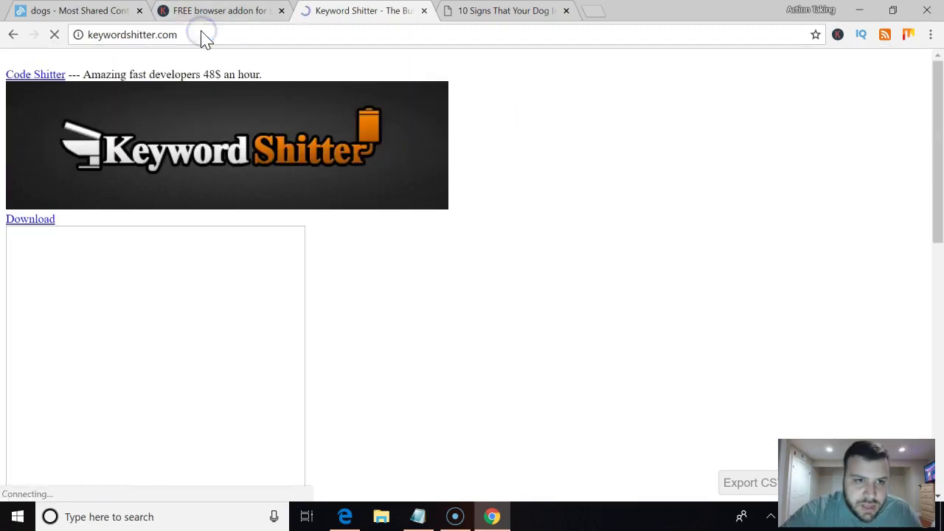
left_click(151, 309)
type("talking to your dog")
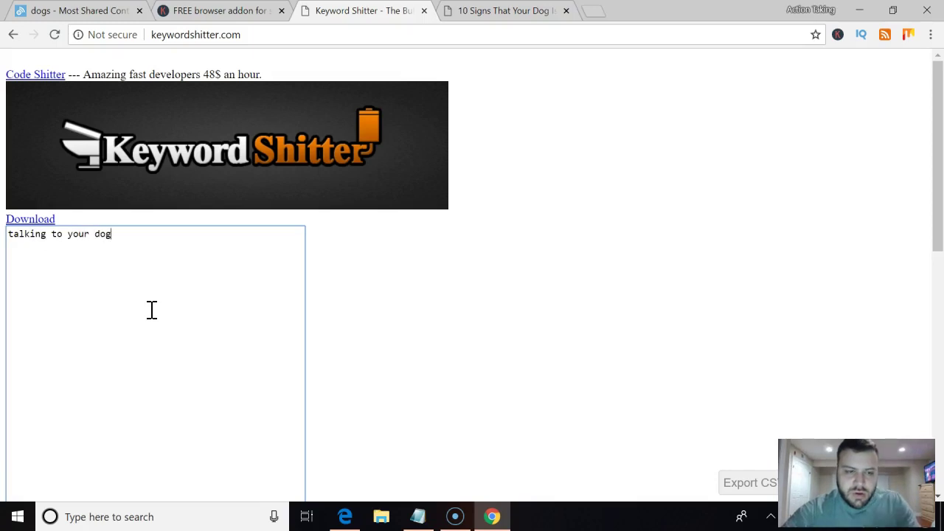
scroll(483, 347, "down", 2)
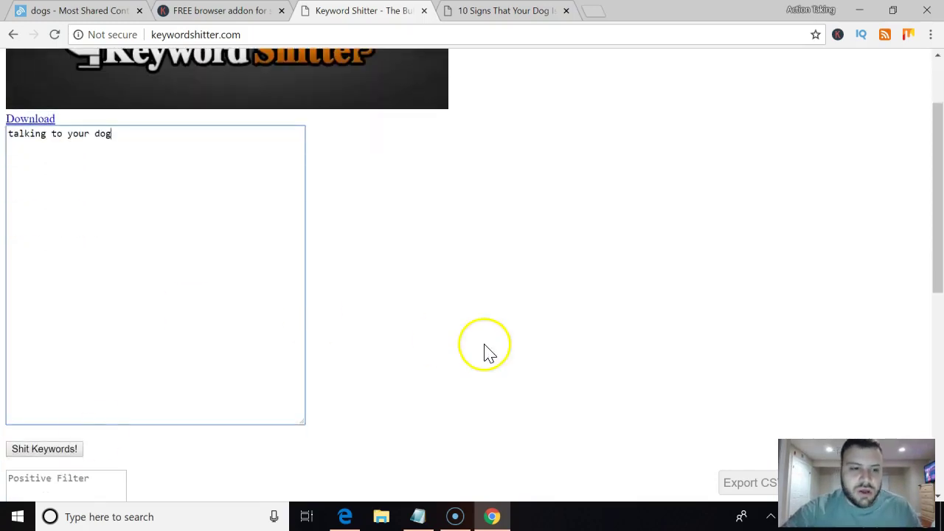
left_click(65, 457)
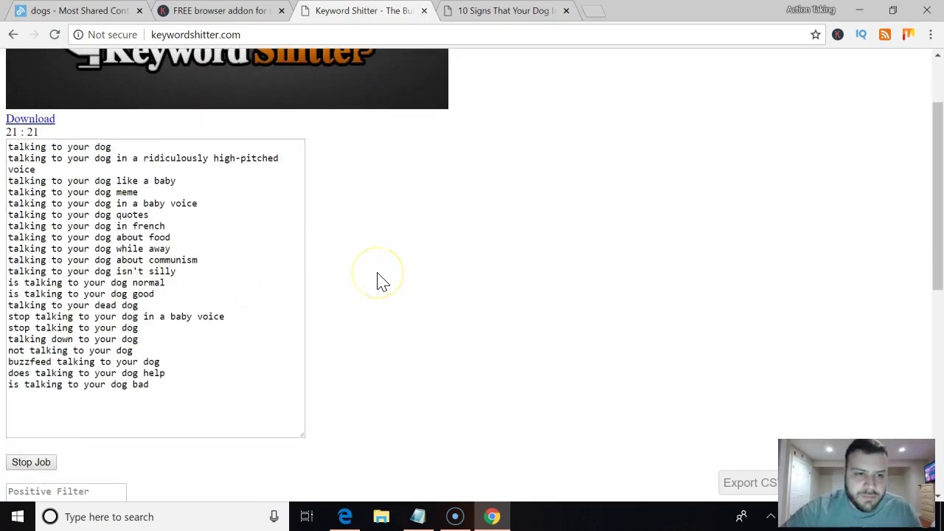
Step: Check the top result: 'talking to your dog' at 1,000/mo and $0.90 CPC
scroll(380, 281, "down", 5)
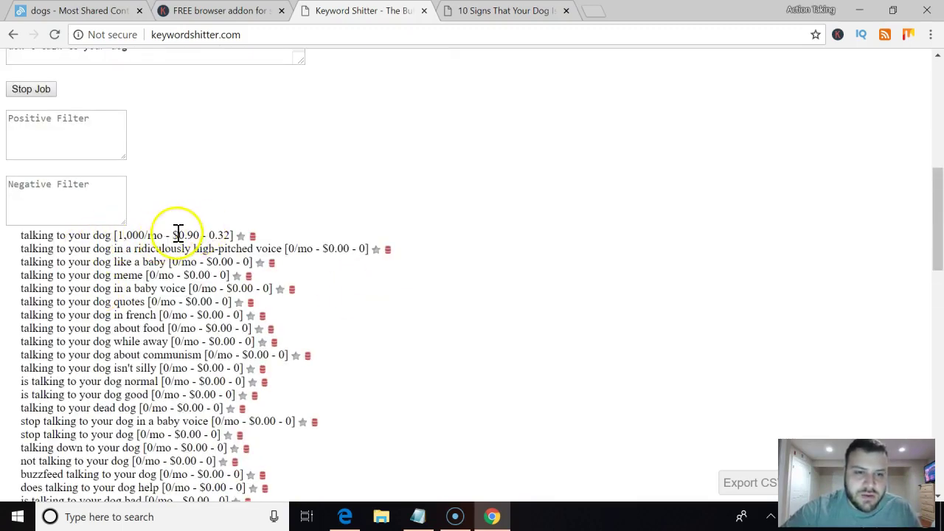
left_click_drag(173, 236, 204, 230)
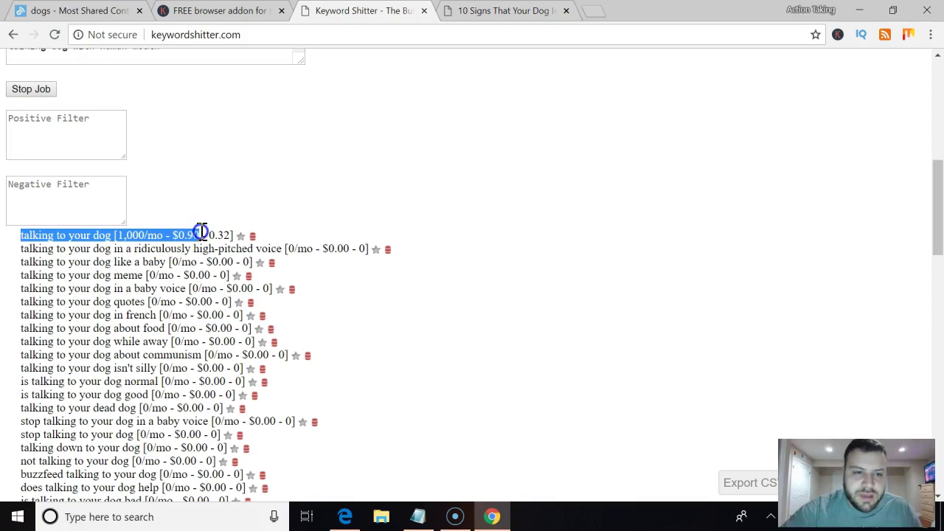
left_click(202, 233)
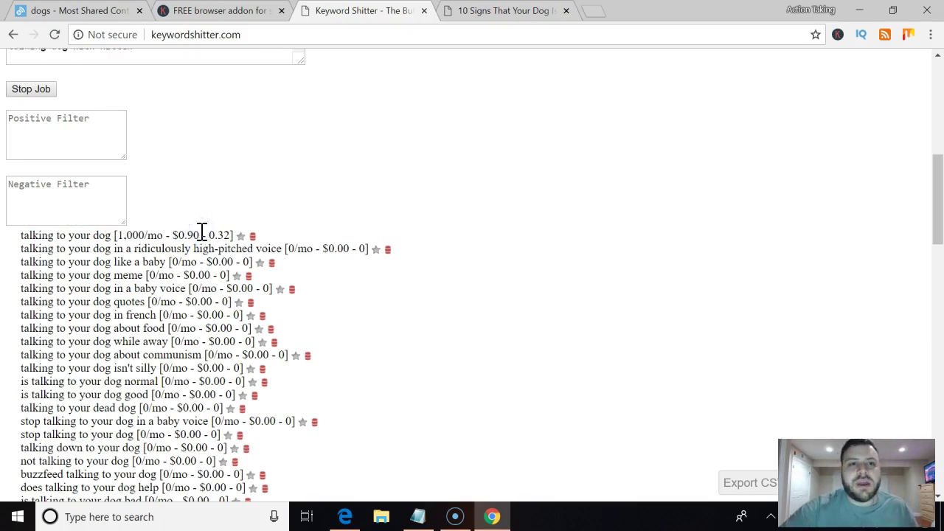
Step: Compare the 'talking to your dog' keyword with Buzzsumo's most-shared dog articles, ending on Buzzsumo
left_click(81, 10)
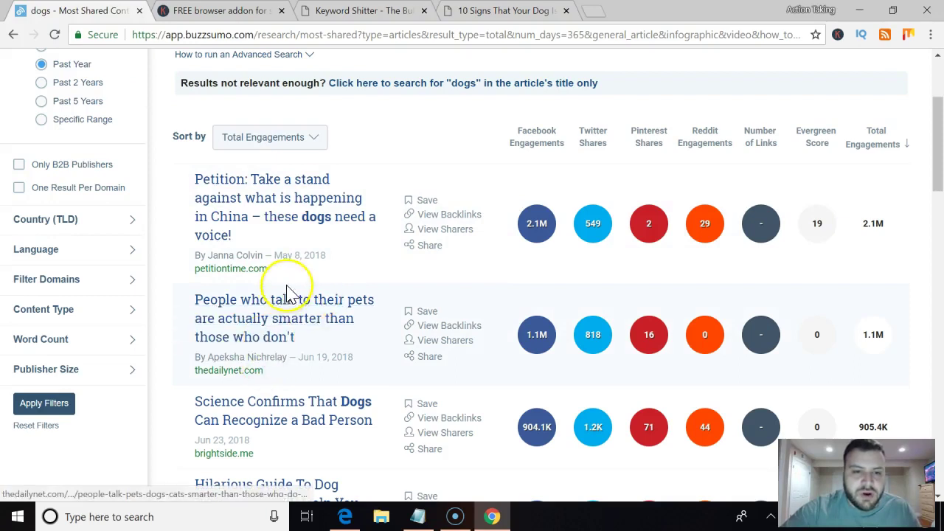
left_click(354, 11)
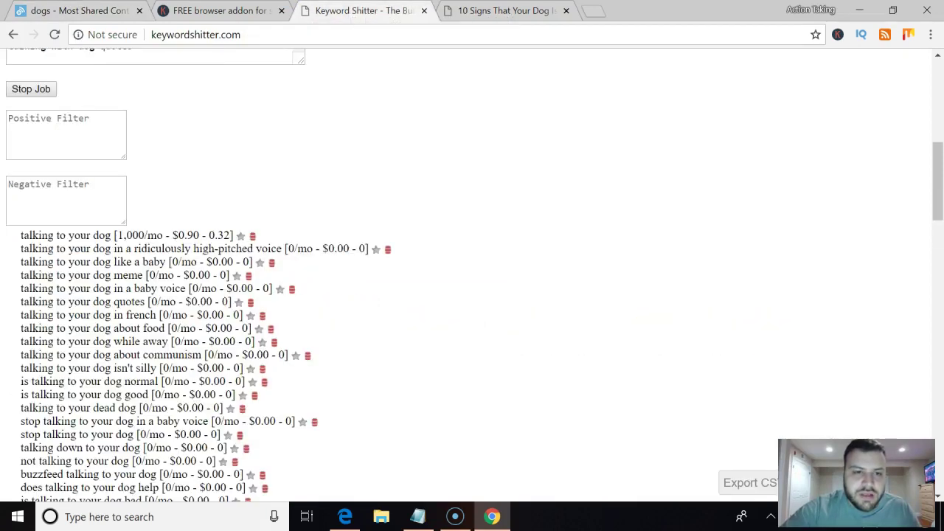
left_click_drag(111, 236, 15, 225)
left_click(10, 238)
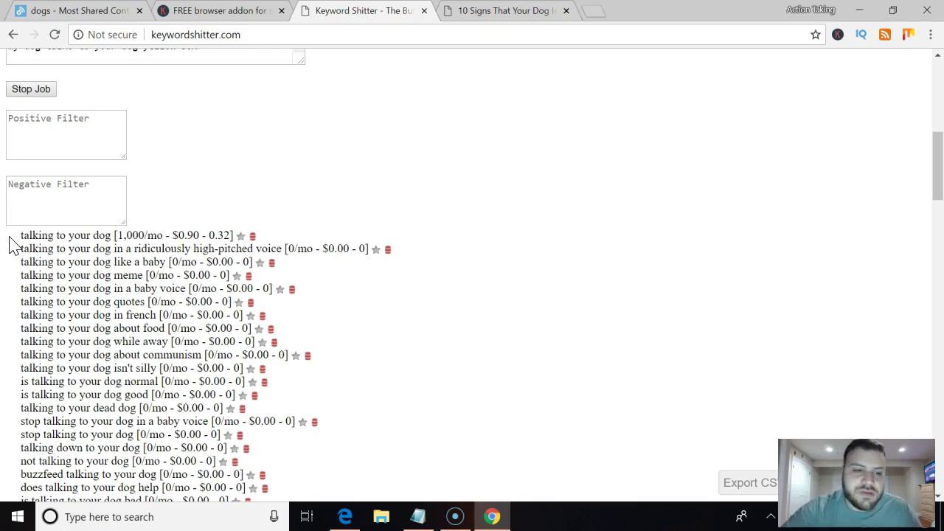
left_click(77, 11)
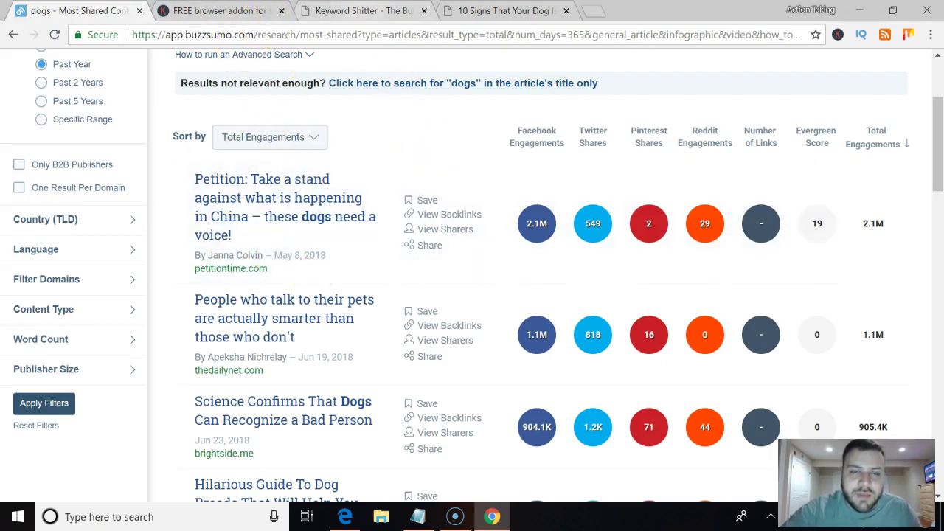
left_click(361, 10)
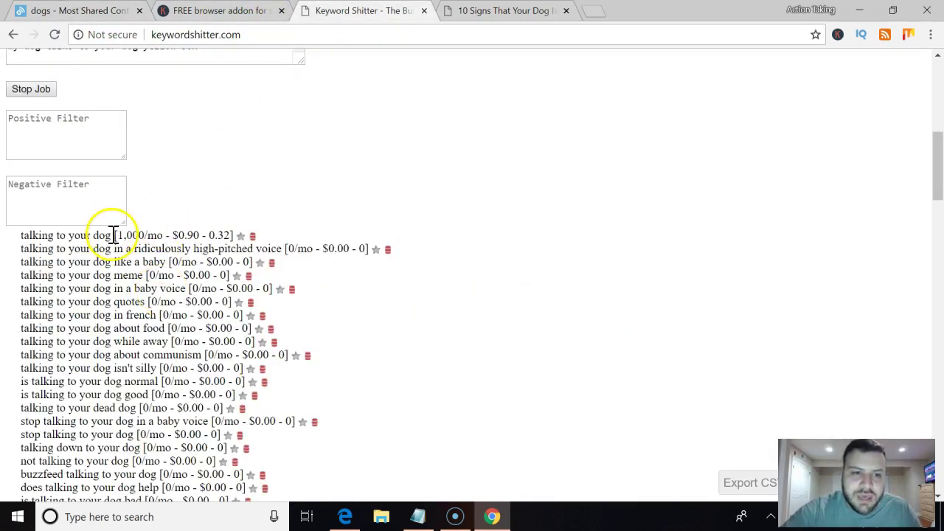
left_click_drag(110, 236, 4, 238)
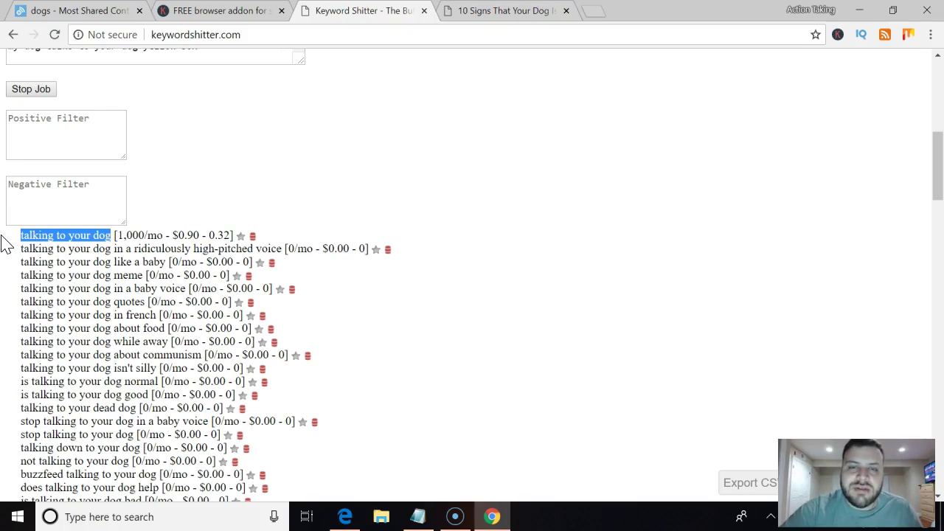
left_click(139, 235)
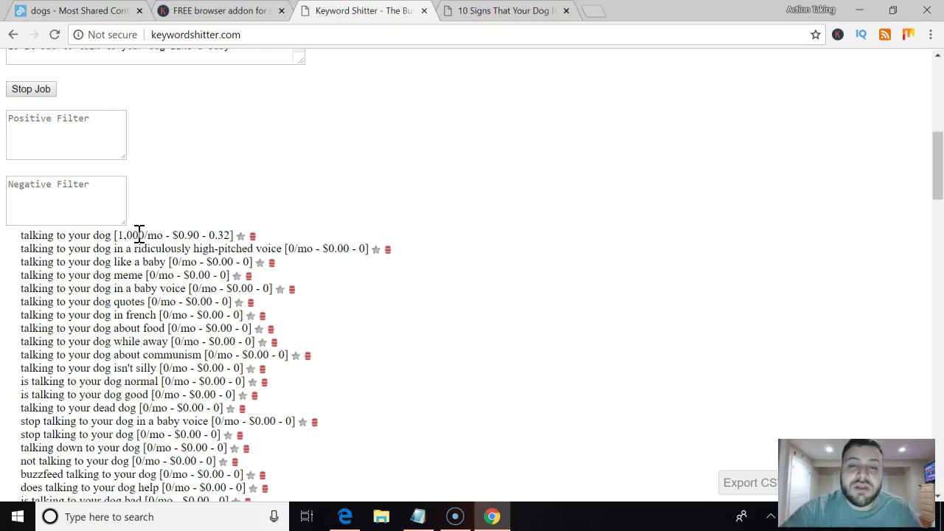
key("ctrl+1")
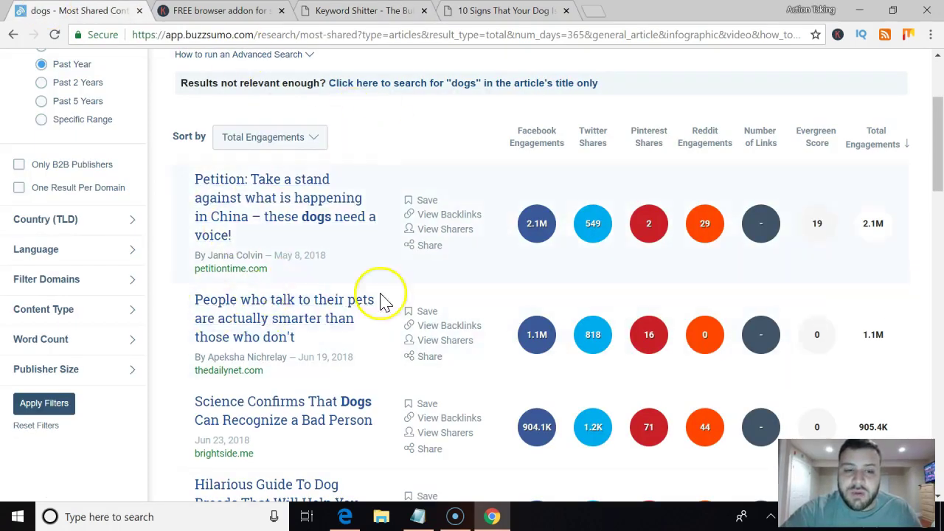
Step: Highlight 'talking to your dog' (1,000/mo, $0.90 CPC, 0.32 competition) after checking the other tabs
left_click(324, 11)
left_click_drag(114, 235, 20, 236)
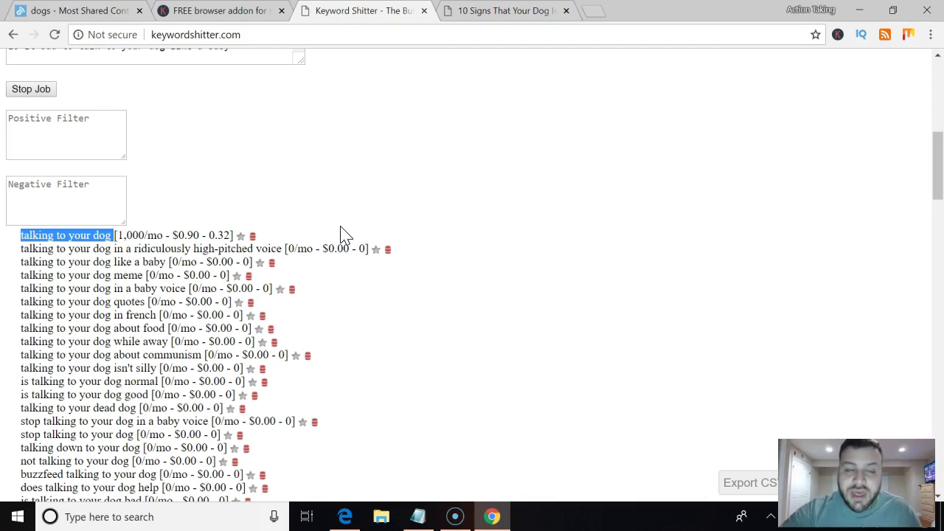
left_click(104, 10)
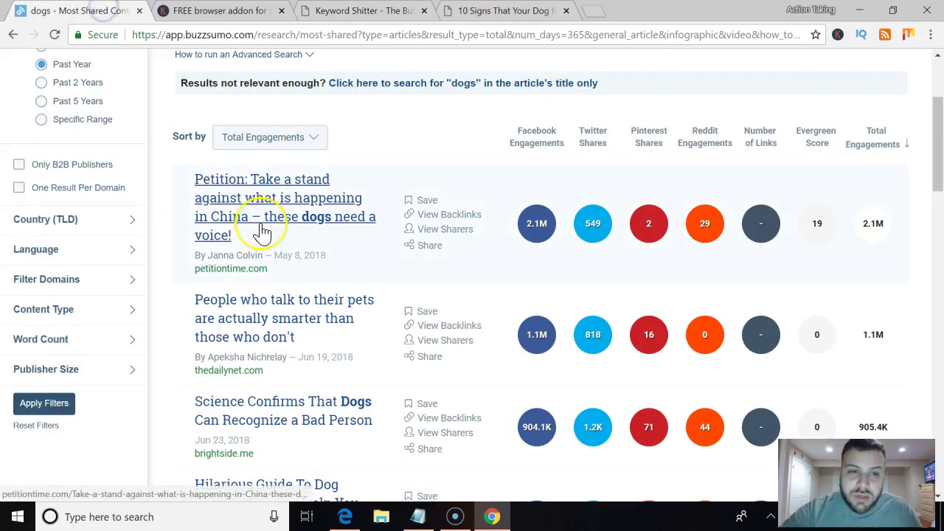
scroll(263, 231, "up", 3)
left_click(221, 10)
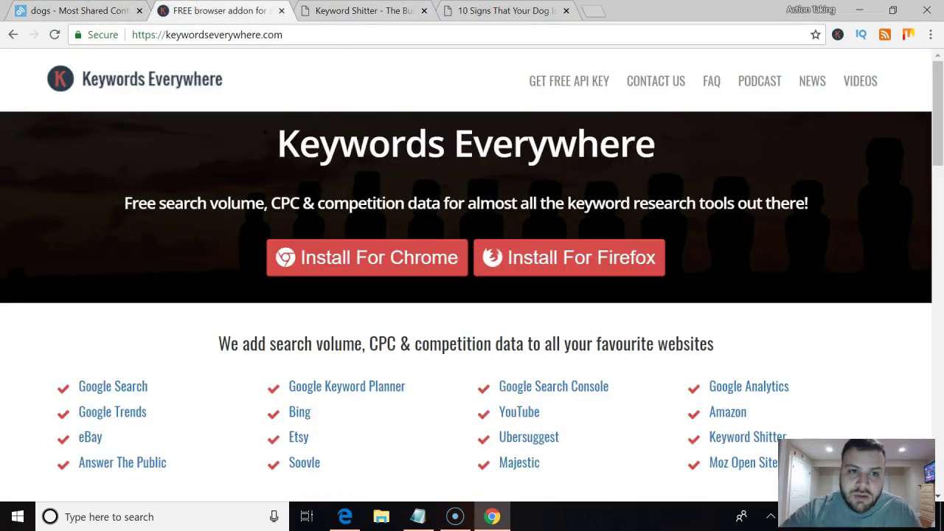
left_click(383, 11)
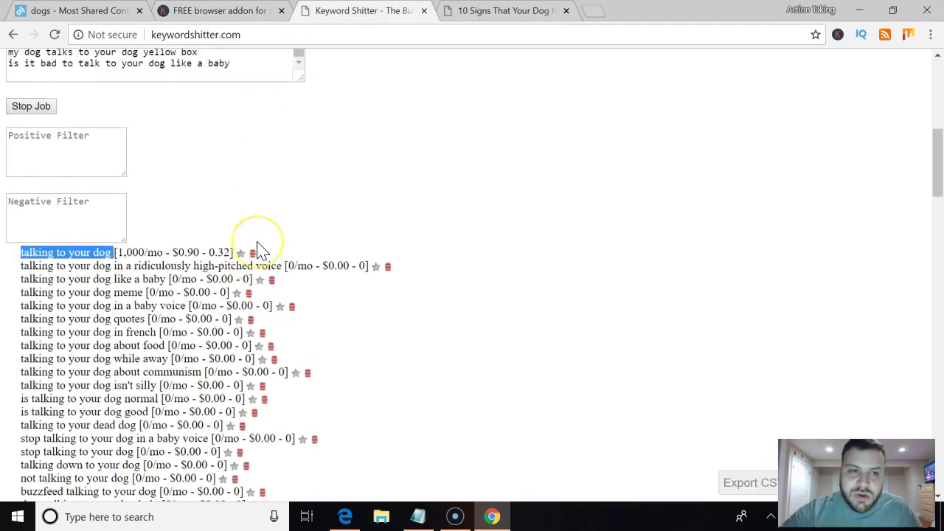
Step: Scroll the talk-to-your-dog ideas, including 'talk to your dog app' at 110/mo, then back up
scroll(258, 249, "down", 8)
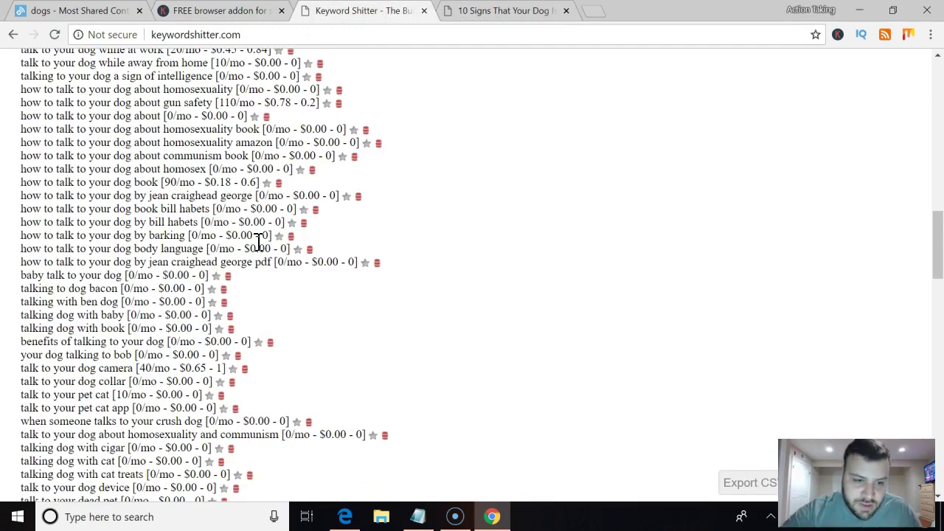
scroll(257, 244, "down", 1)
scroll(258, 247, "up", 4)
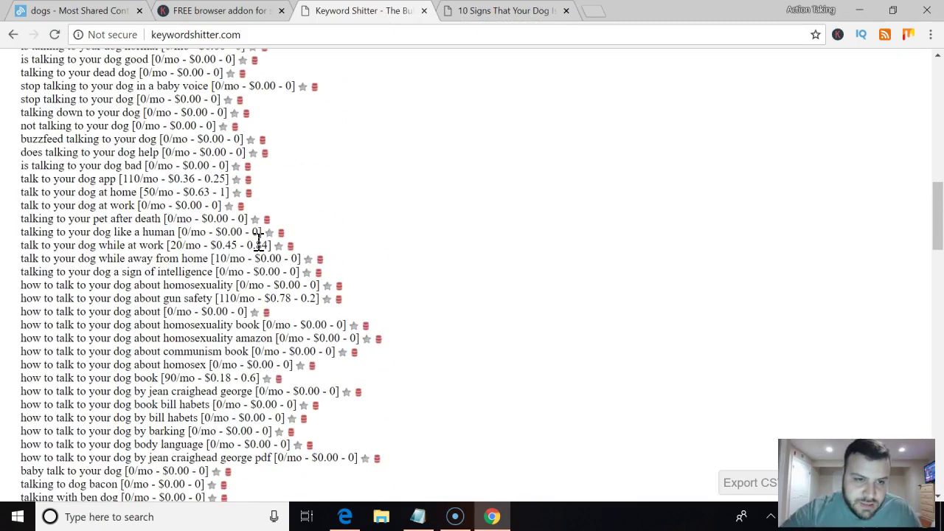
scroll(258, 239, "up", 3)
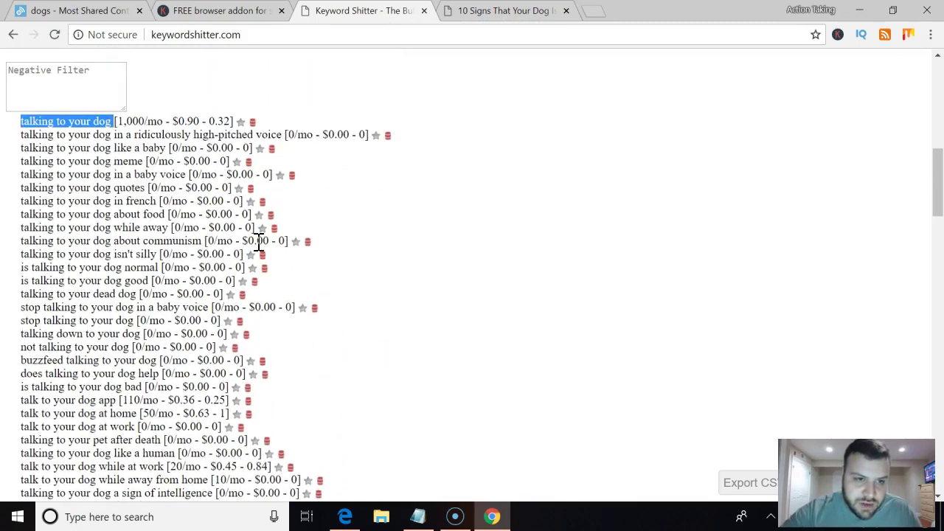
scroll(258, 243, "down", 15)
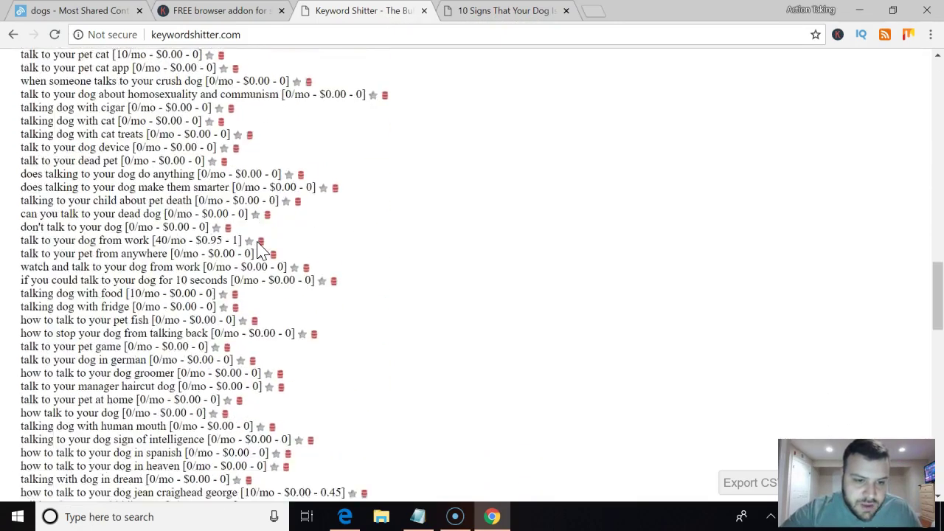
scroll(258, 247, "down", 4)
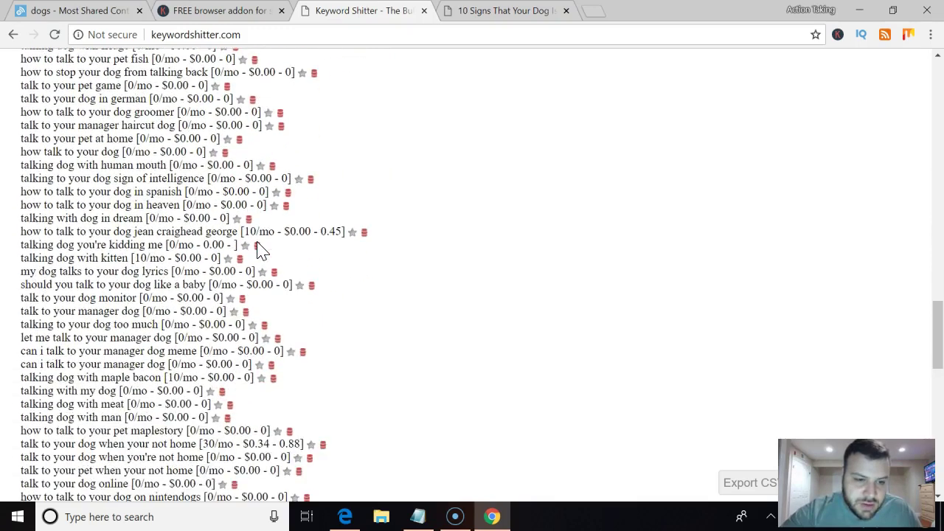
scroll(260, 249, "down", 2)
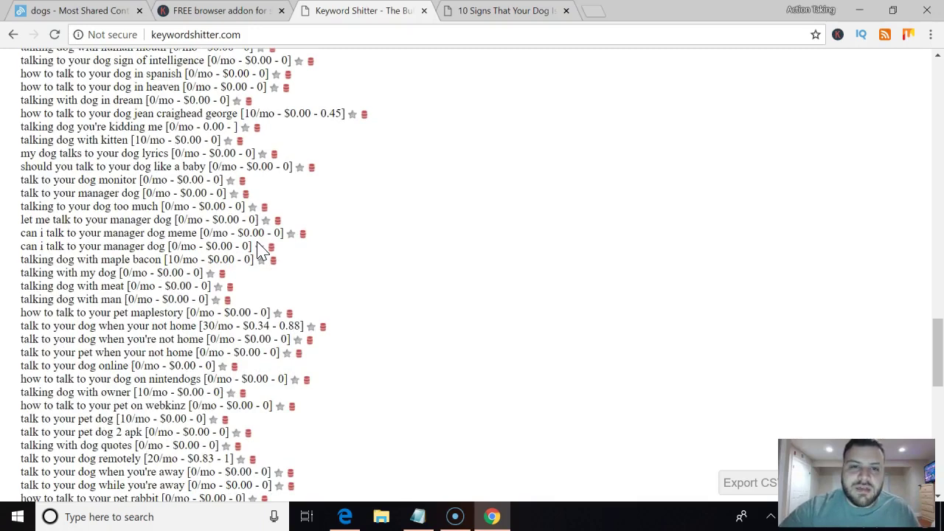
scroll(262, 251, "down", 3)
scroll(260, 247, "up", 20)
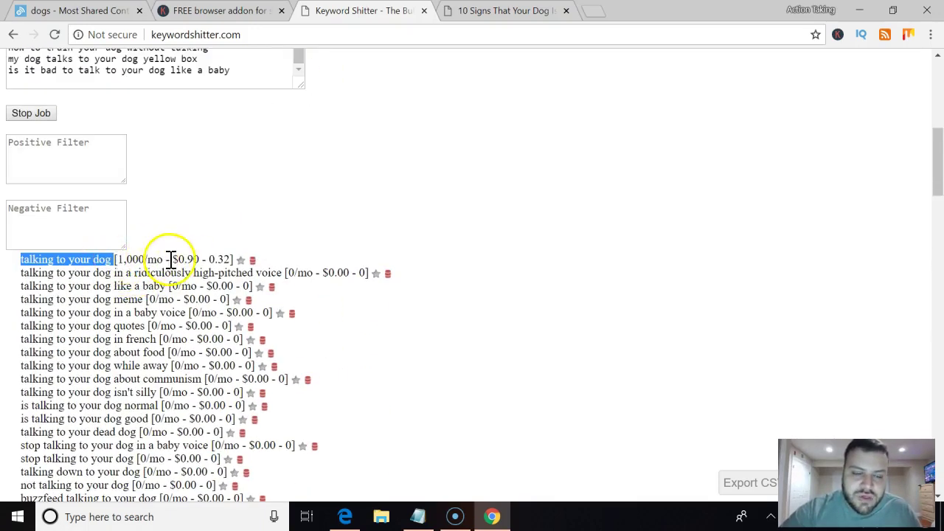
Step: Select the 'talking to your dog' row at 1,000/mo, then open '10 Signs That Your Dog Is Happy'
left_click(231, 258)
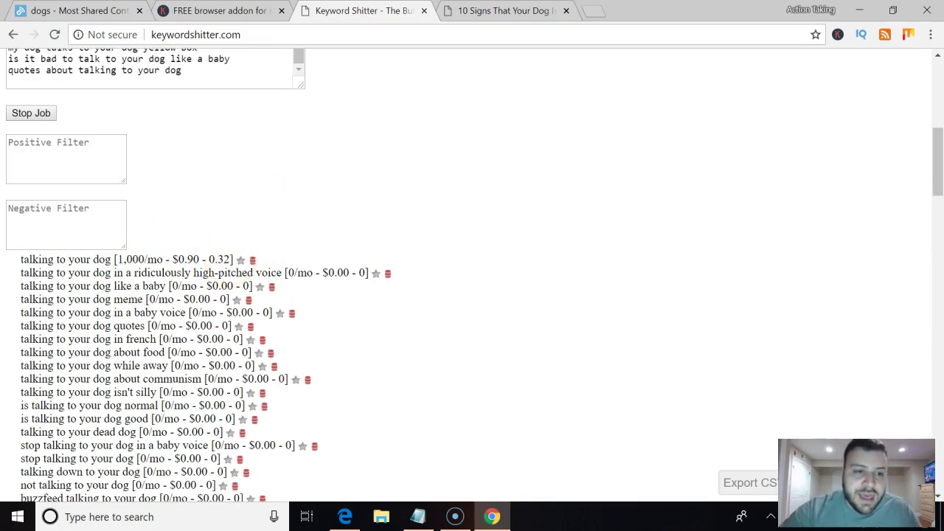
triple_click(230, 259)
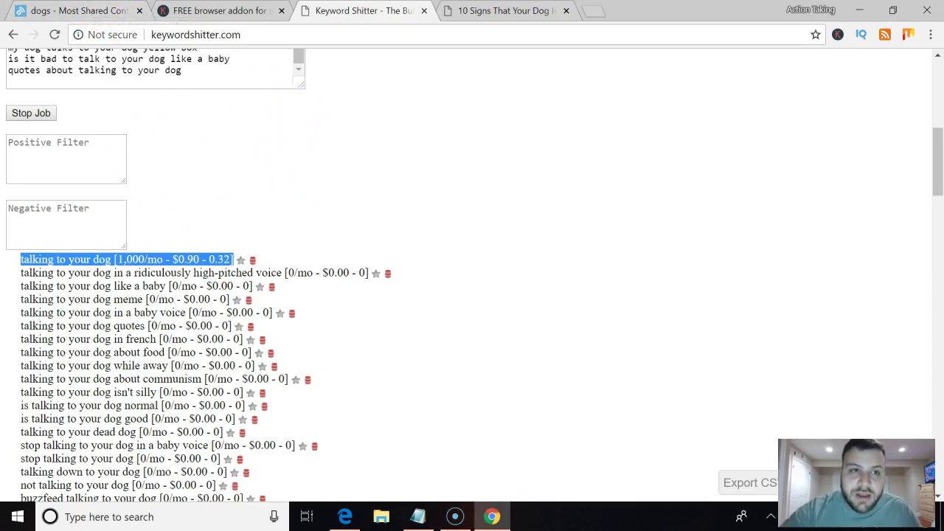
left_click(110, 11)
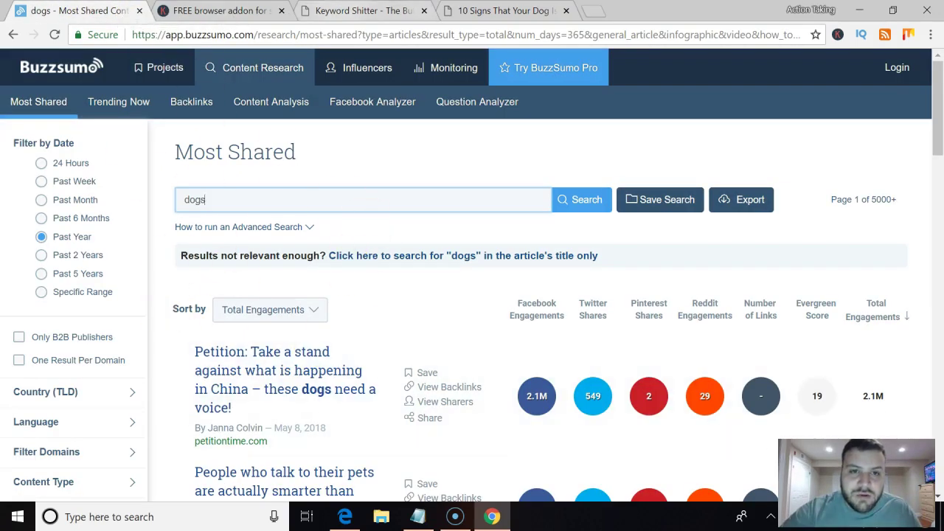
left_click(347, 10)
left_click(392, 227)
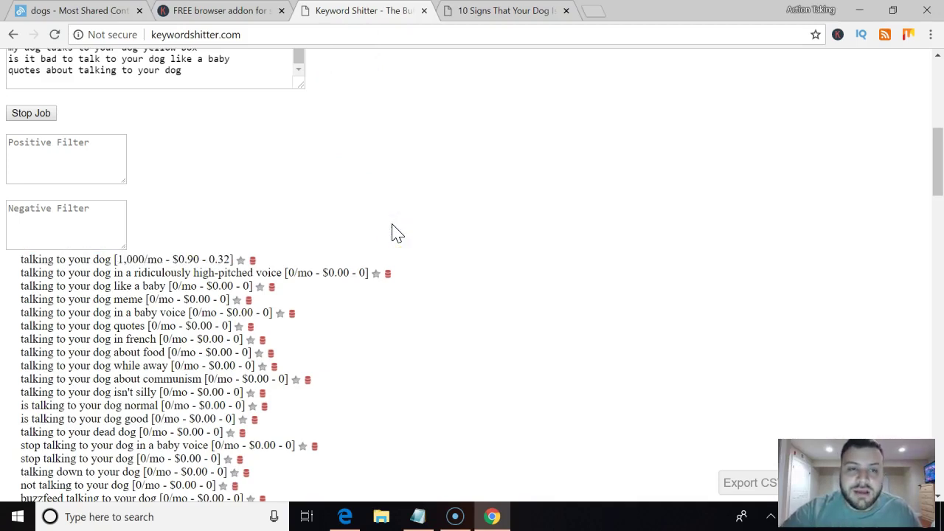
left_click(422, 317)
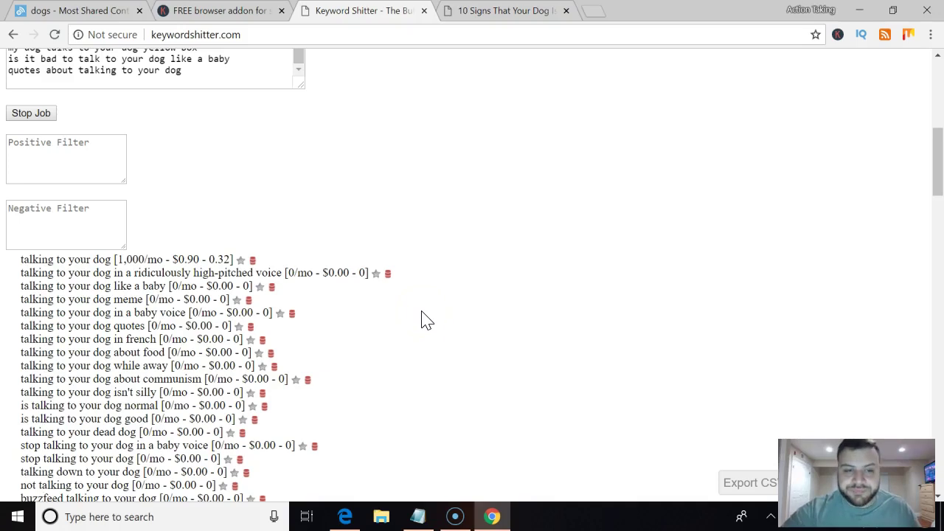
left_click(501, 10)
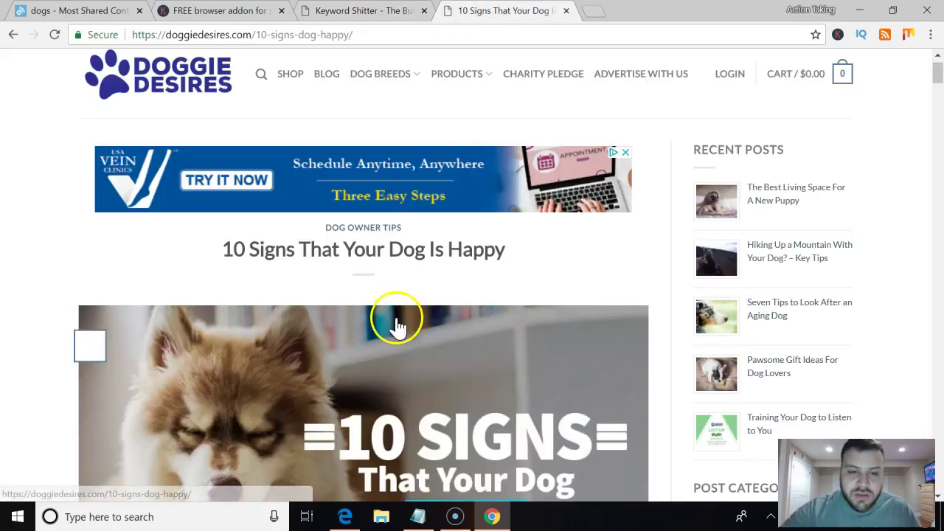
scroll(340, 279, "down", 5)
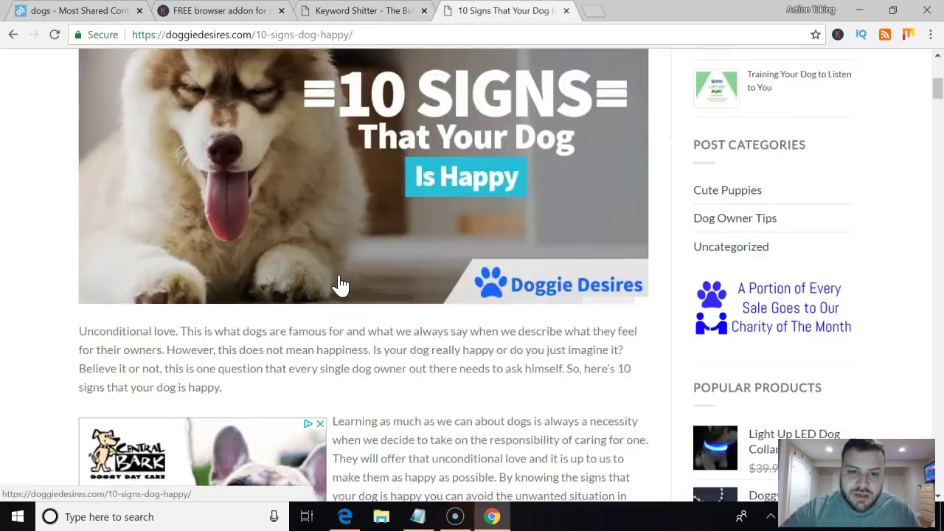
scroll(337, 281, "up", 2)
scroll(338, 281, "down", 3)
left_click(316, 270)
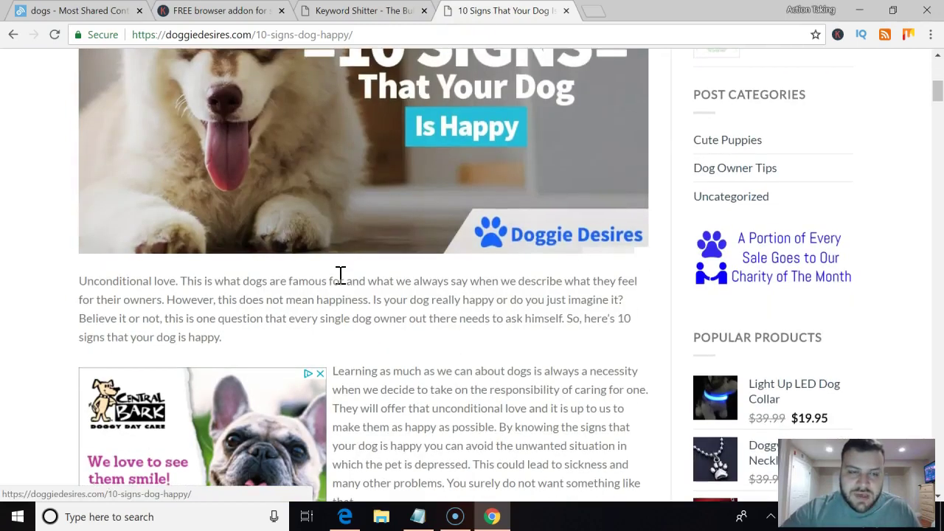
scroll(344, 158, "up", 2)
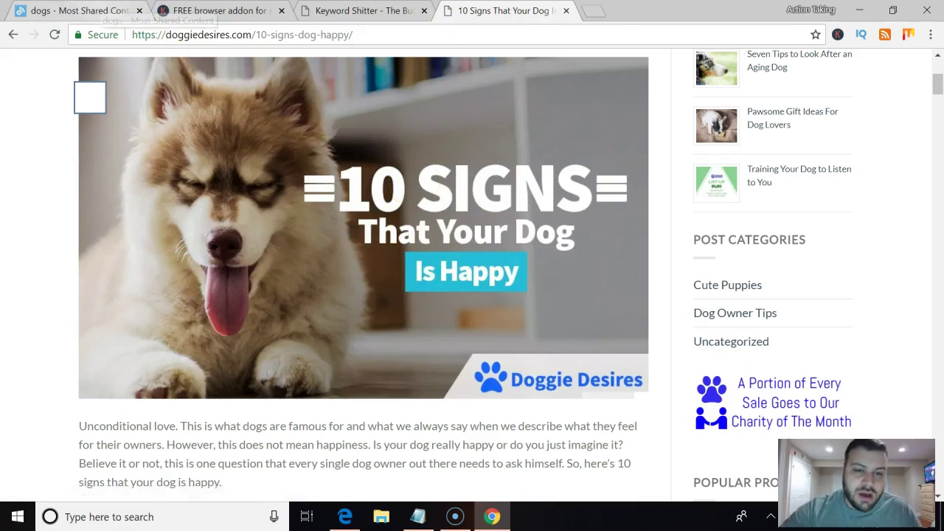
Step: Replace the Buzzsumo search 'dogs' with the domain doggiedesires.com
left_click(118, 12)
left_click_drag(242, 199, 169, 204)
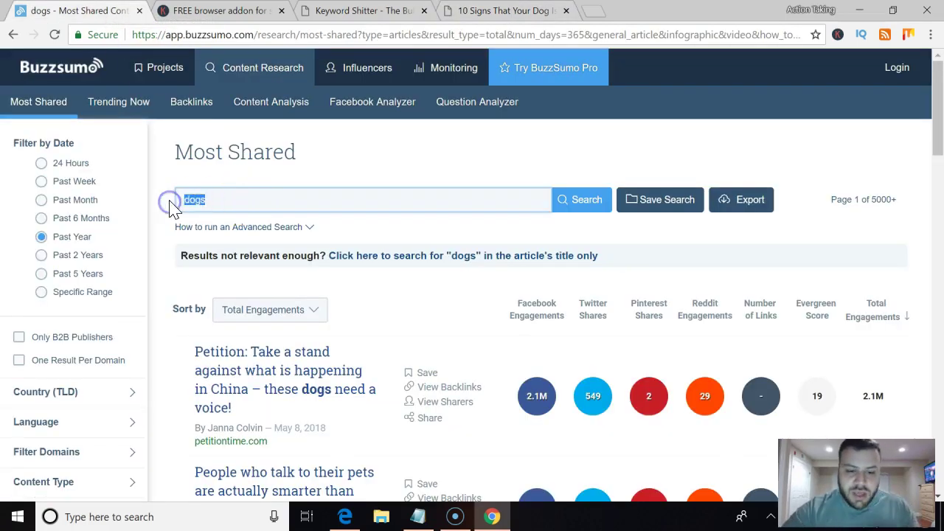
type("doggiedesires")
left_click(234, 235)
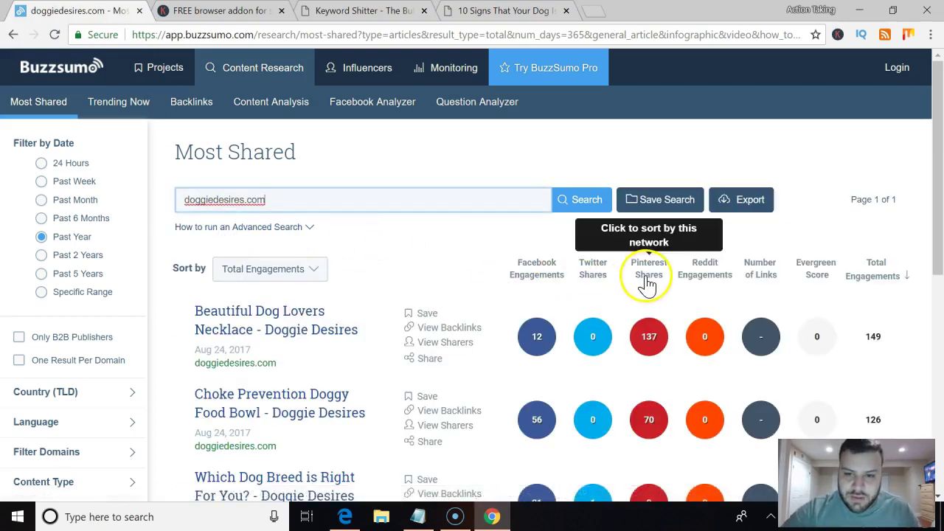
Step: Sort doggiedesires.com articles by Pinterest Shares and try the Past 2 Years range
left_click(644, 283)
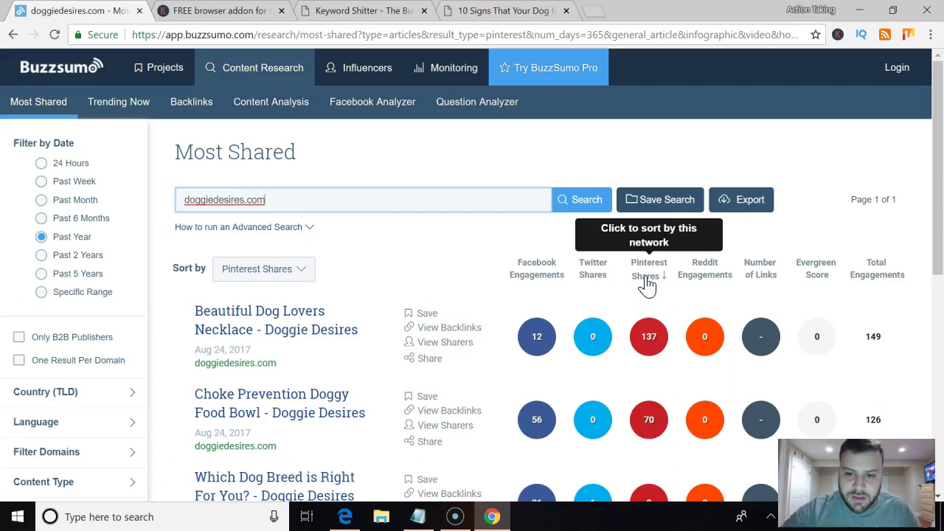
scroll(645, 283, "down", 3)
scroll(644, 282, "up", 3)
left_click(292, 234)
scroll(375, 380, "down", 1)
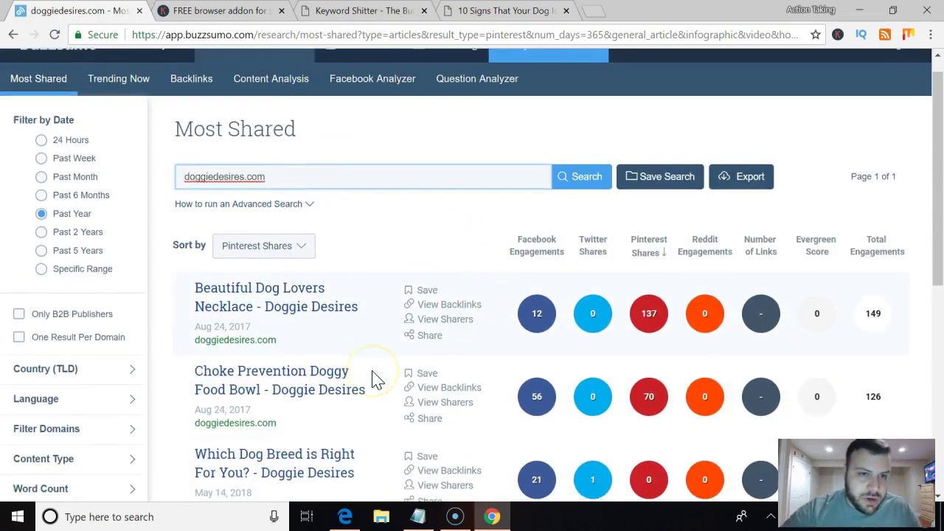
left_click(72, 230)
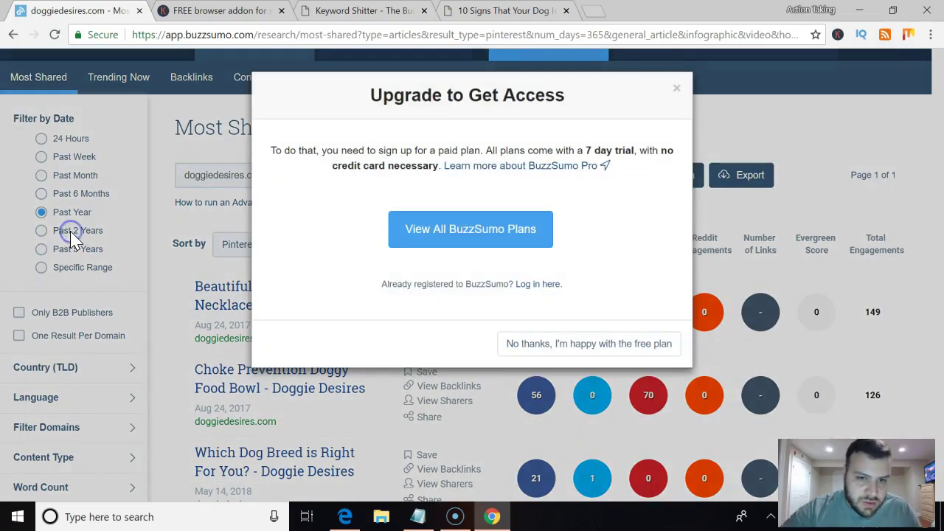
Step: Stay on the free plan, rerun the doggiedesires.com search, and retry the Past 2 Years range
left_click(583, 344)
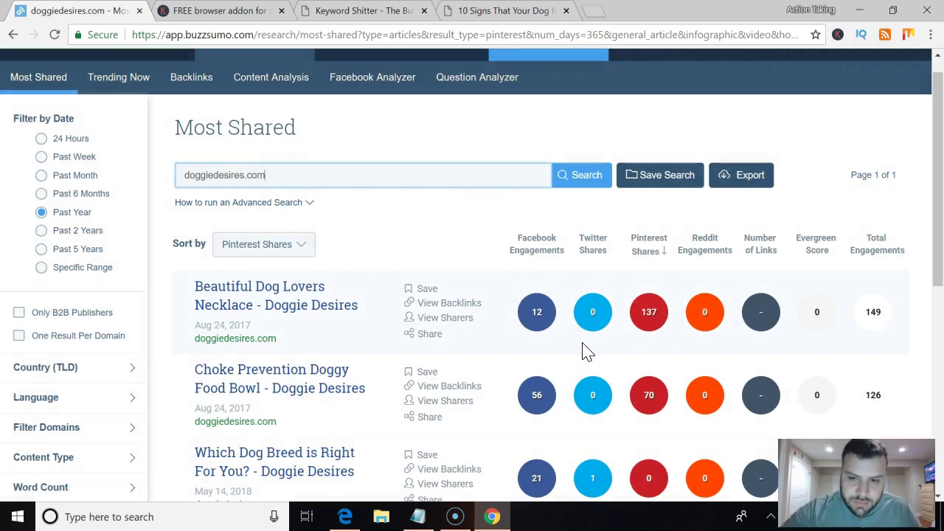
left_click(585, 179)
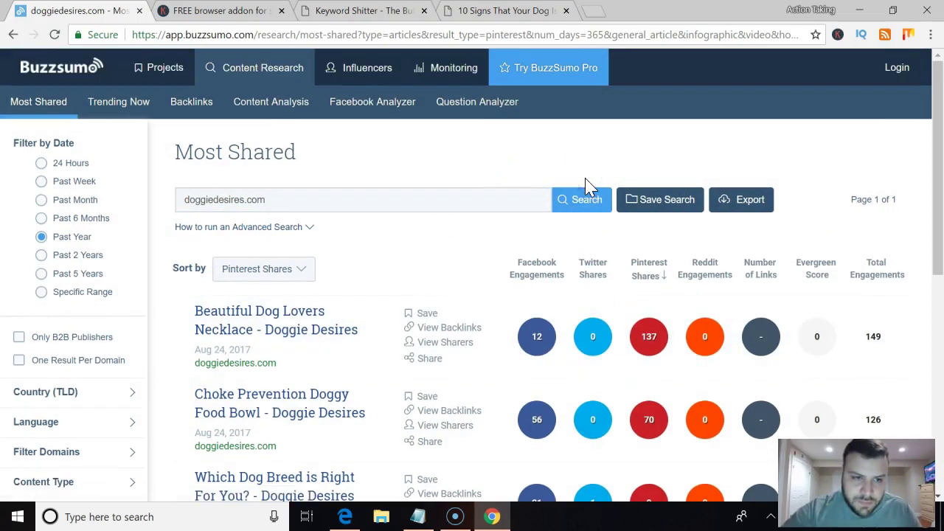
left_click(50, 256)
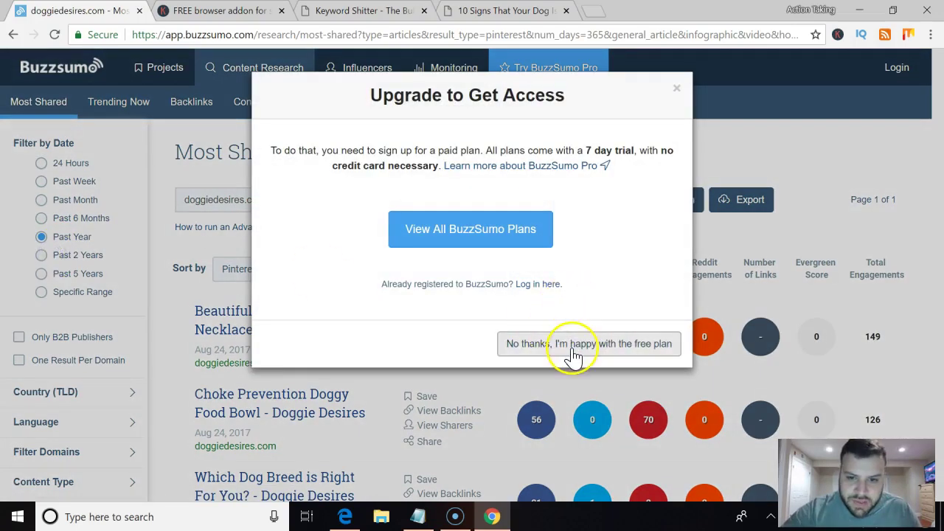
Step: Close the upgrade prompt and review the past-year results, led by 'Beautiful Dog Lovers Necklace' (137 Pinterest shares)
left_click(679, 92)
scroll(421, 406, "down", 2)
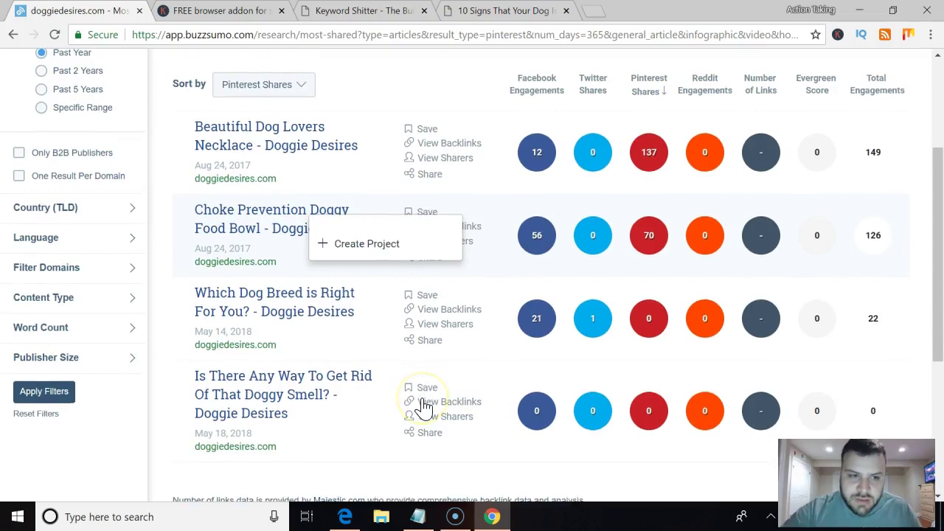
scroll(422, 407, "up", 2)
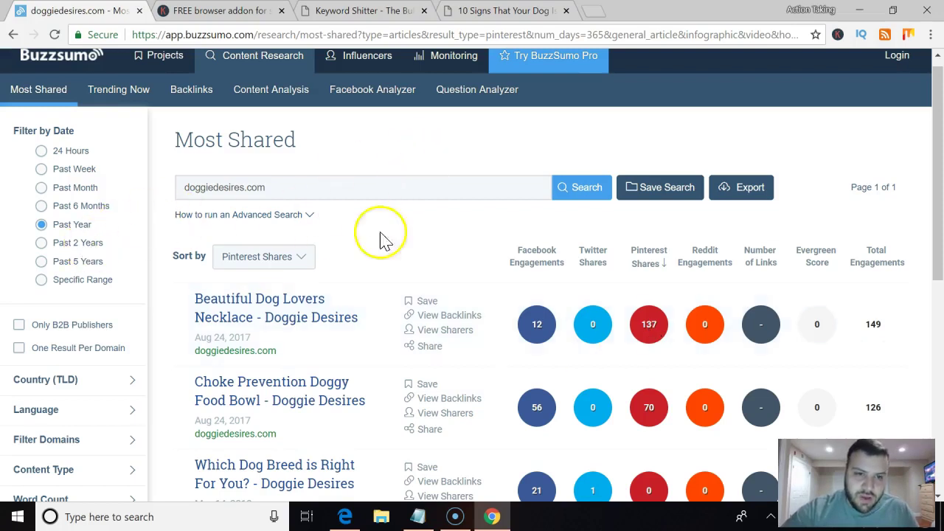
scroll(433, 253, "up", 1)
scroll(432, 250, "down", 5)
scroll(432, 253, "up", 5)
scroll(456, 280, "down", 3)
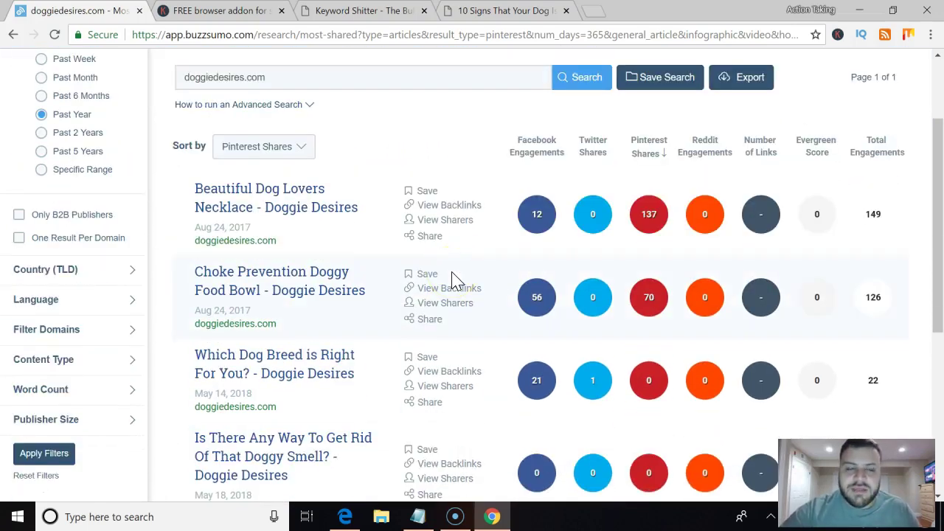